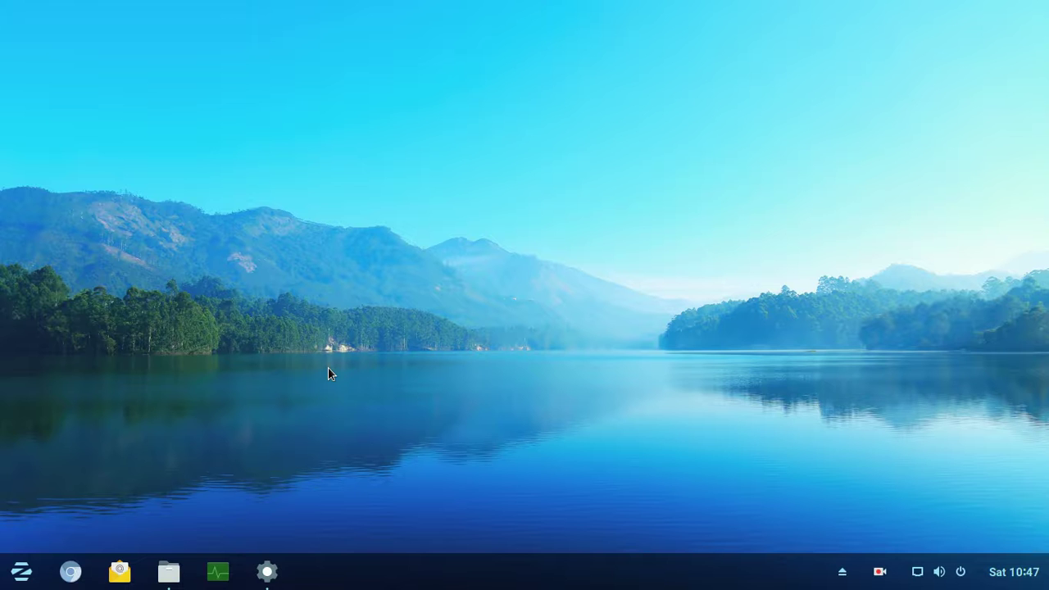
# Open the file manager, show the Data folder's contents as icons, and return it to the list view
pyautogui.click(168, 574)
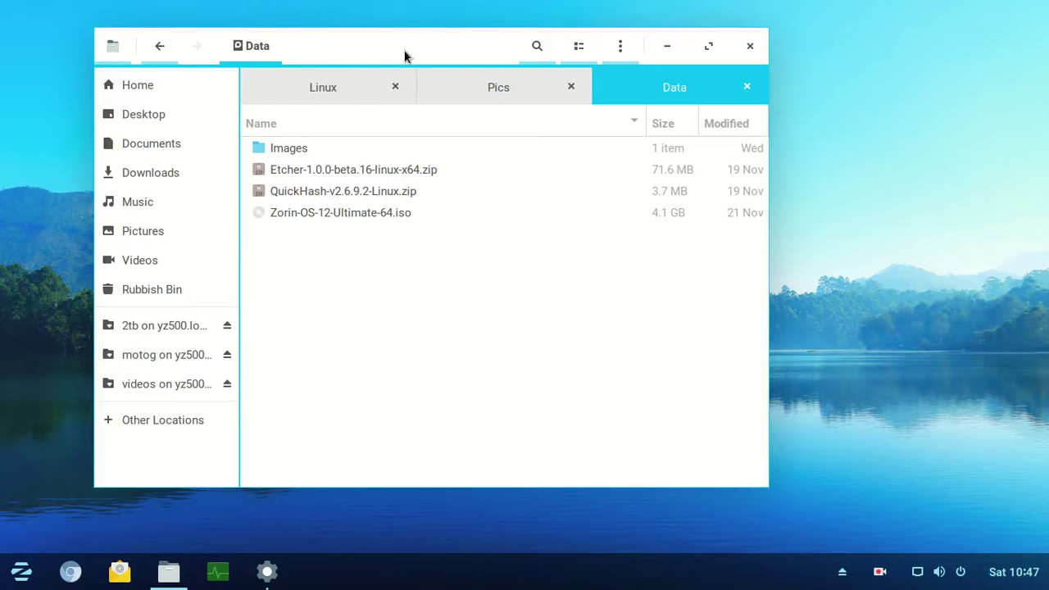
pyautogui.click(580, 47)
pyautogui.click(542, 94)
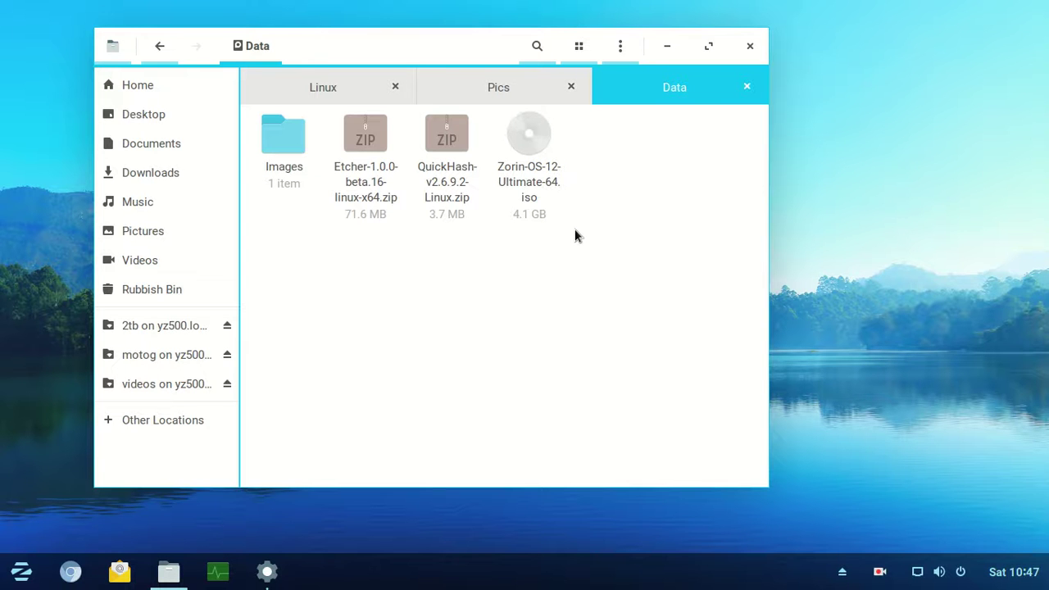
pyautogui.click(580, 45)
pyautogui.click(612, 93)
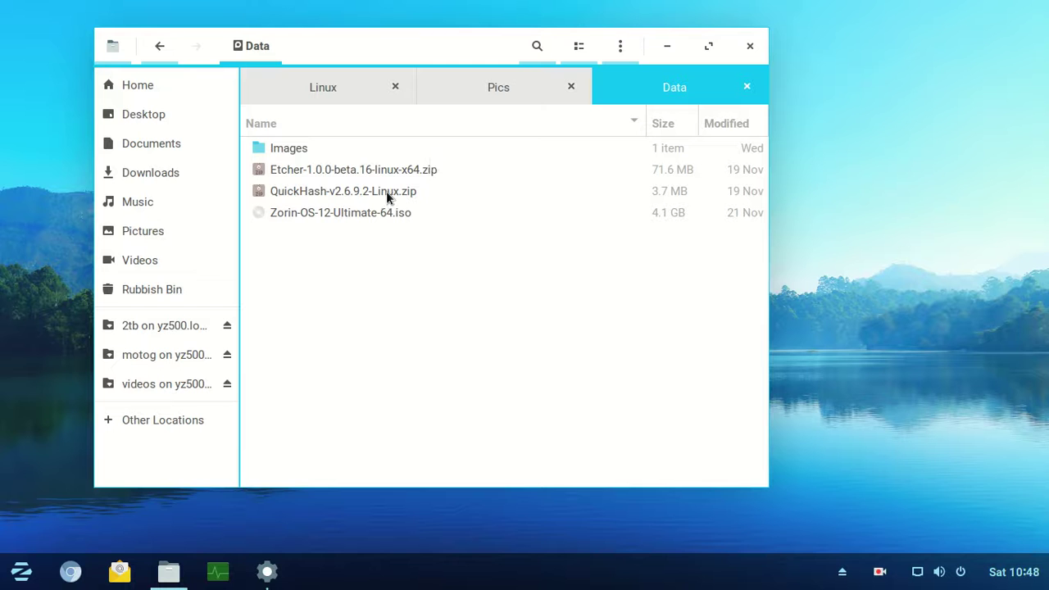
# Copy Zorin-OS-12-Ultimate-64.iso from the Data folder into Downloads and check the progress of the transfer
pyautogui.click(345, 212)
pyautogui.rightClick(345, 212)
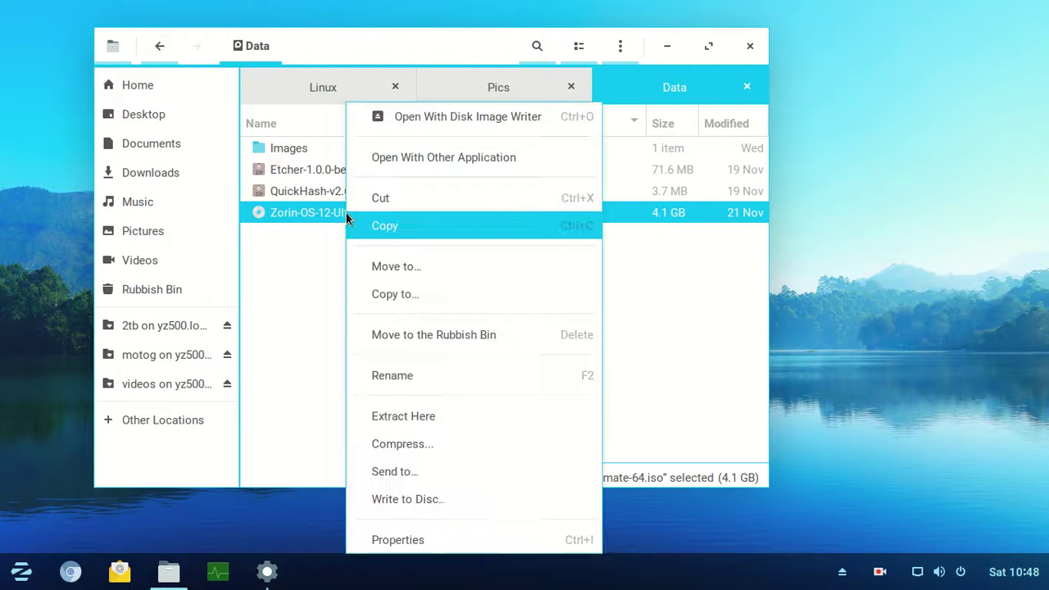
pyautogui.click(385, 223)
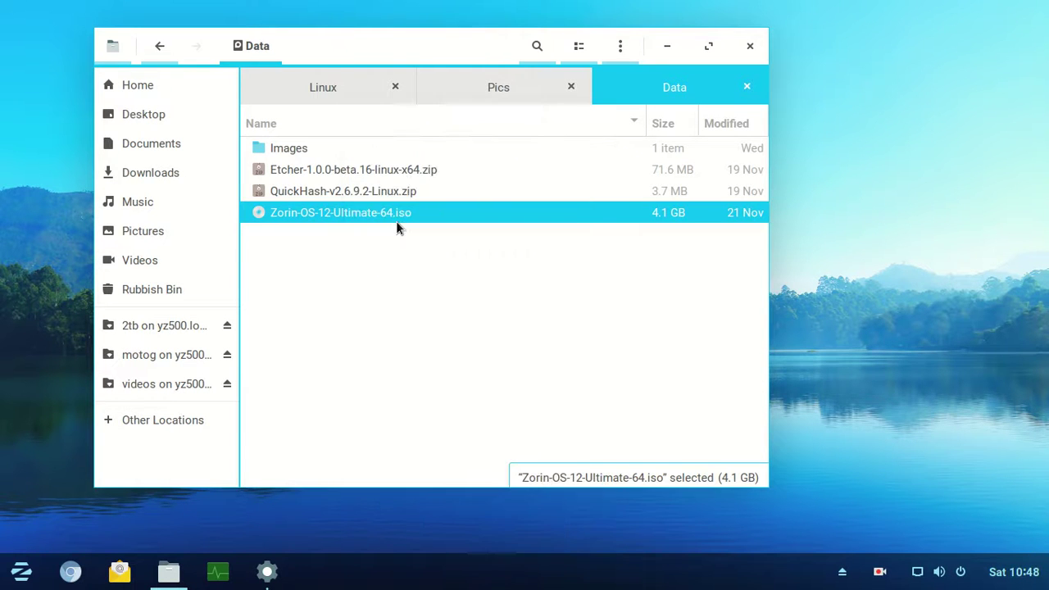
pyautogui.click(150, 173)
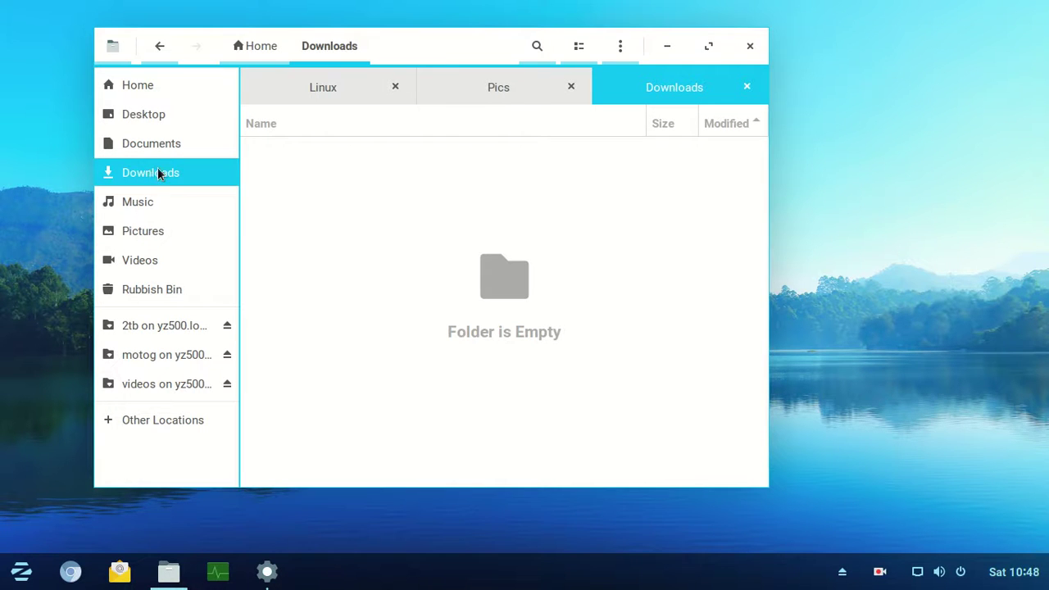
pyautogui.rightClick(297, 209)
pyautogui.click(349, 293)
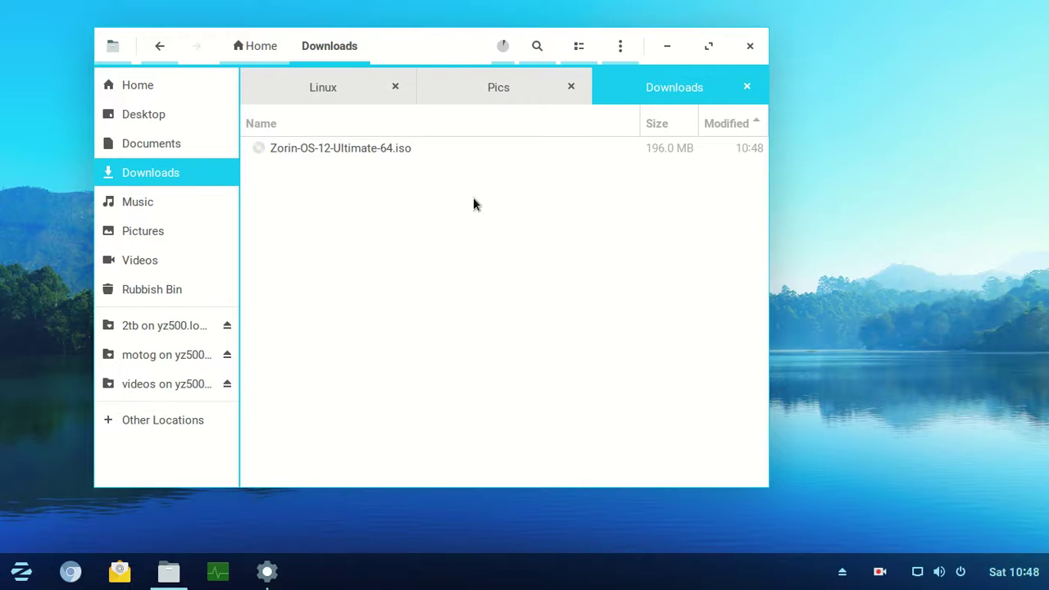
pyautogui.click(503, 48)
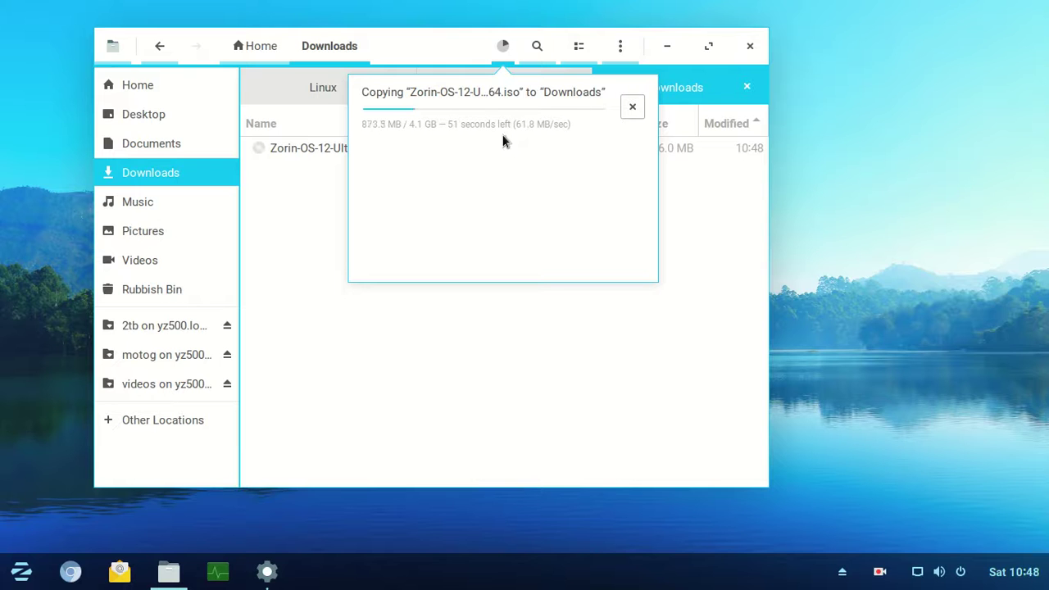
pyautogui.click(502, 48)
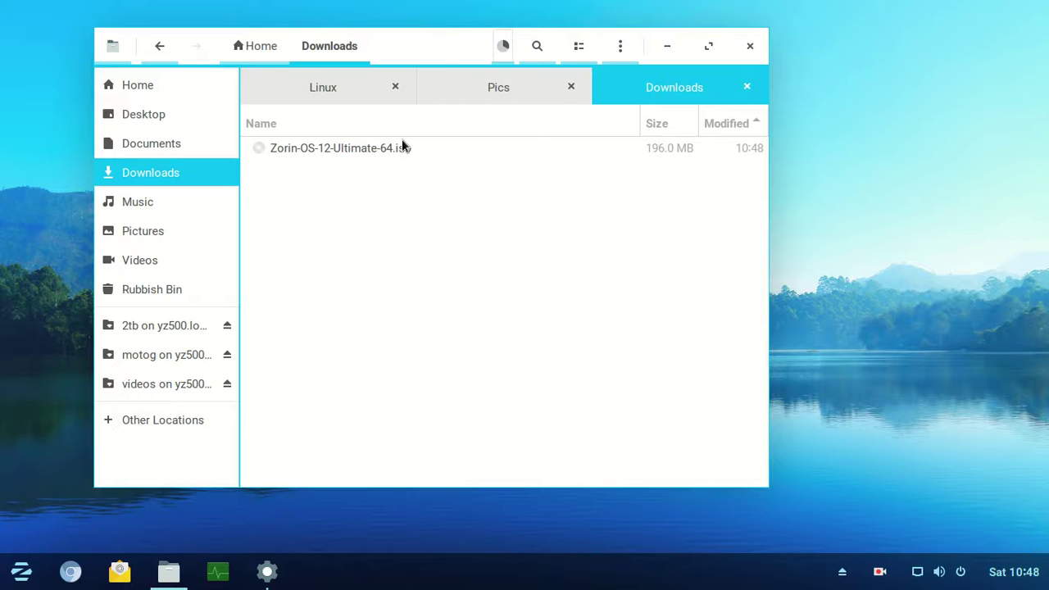
# Lower the mouse pointer speed slightly in the Mouse & Touchpad settings and minimize the settings window
pyautogui.click(267, 572)
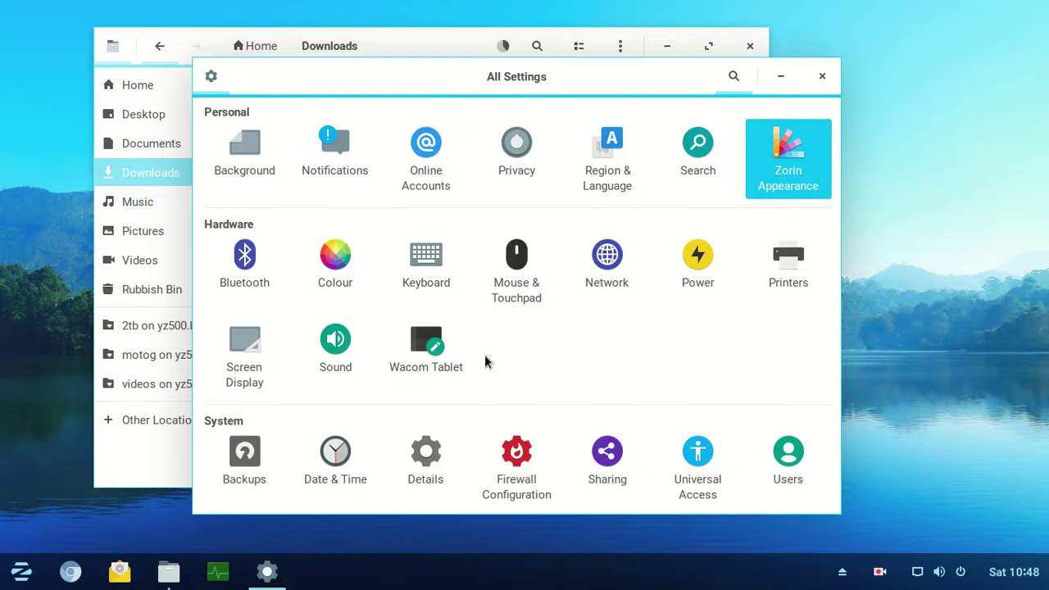
pyautogui.click(513, 283)
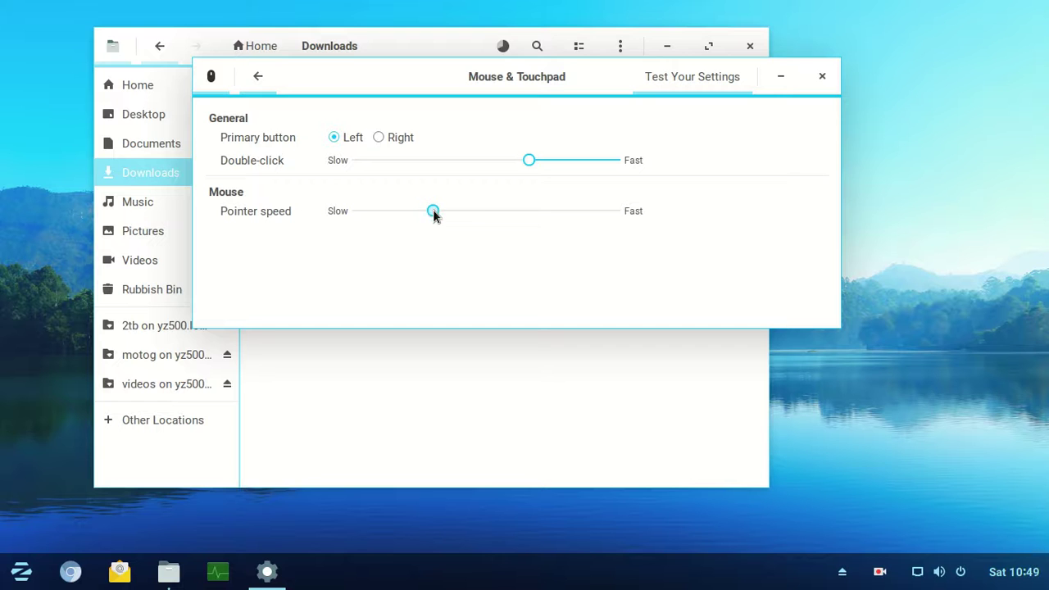
pyautogui.moveTo(432, 210); pyautogui.dragTo(426, 216)
pyautogui.click(256, 75)
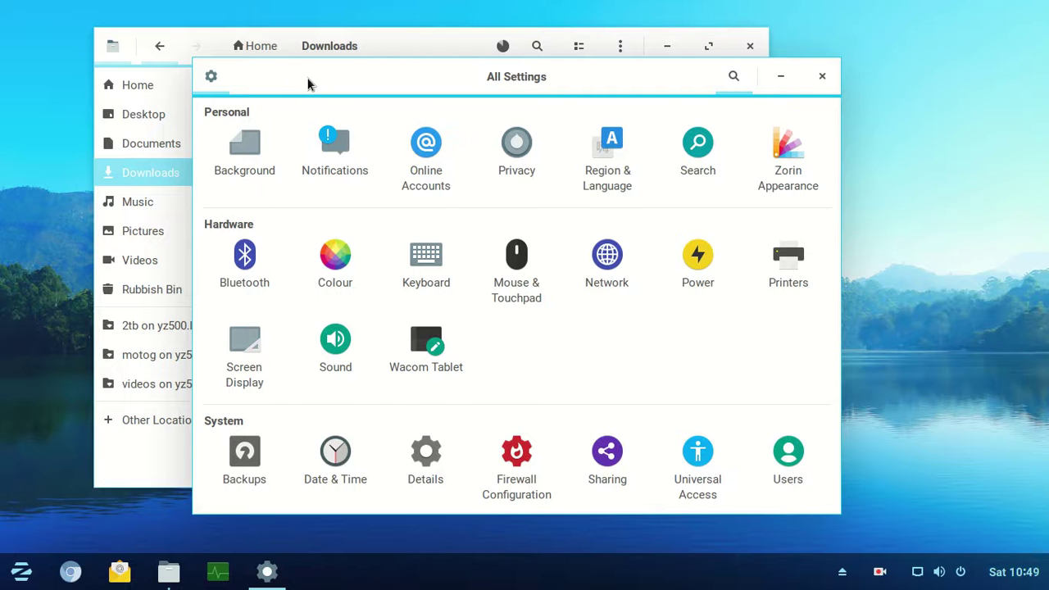
pyautogui.click(783, 81)
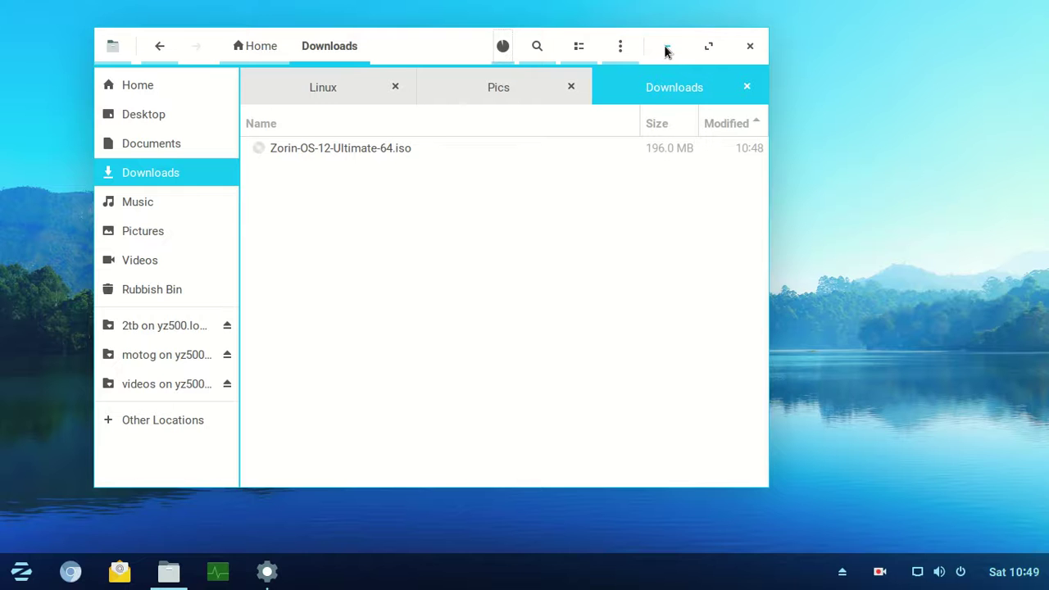
# View IMG_20161108_125301602.jpg from the Pics folder in the image viewer and close it
pyautogui.click(514, 85)
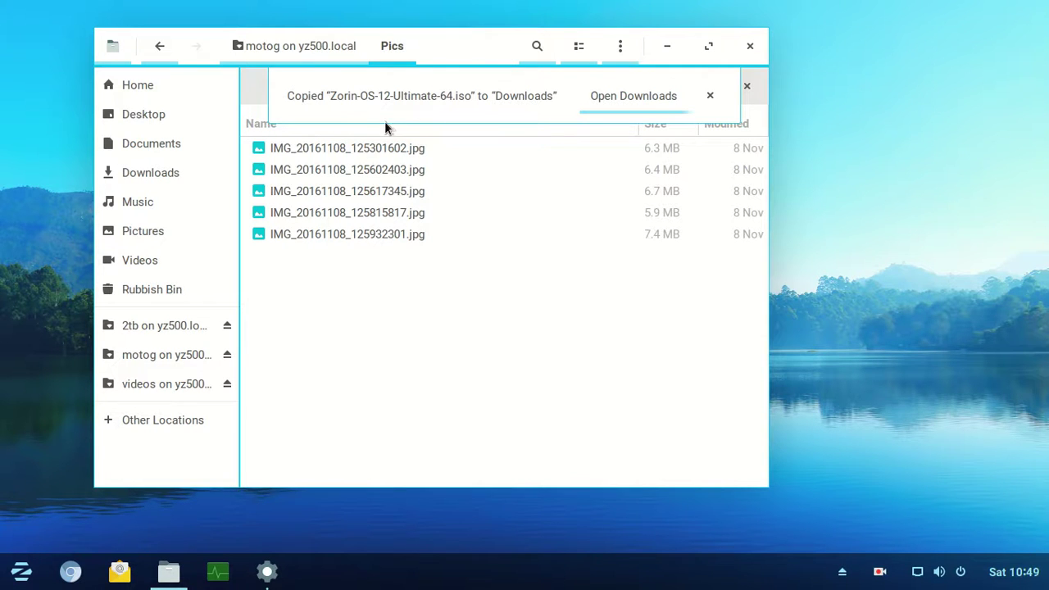
pyautogui.click(489, 167)
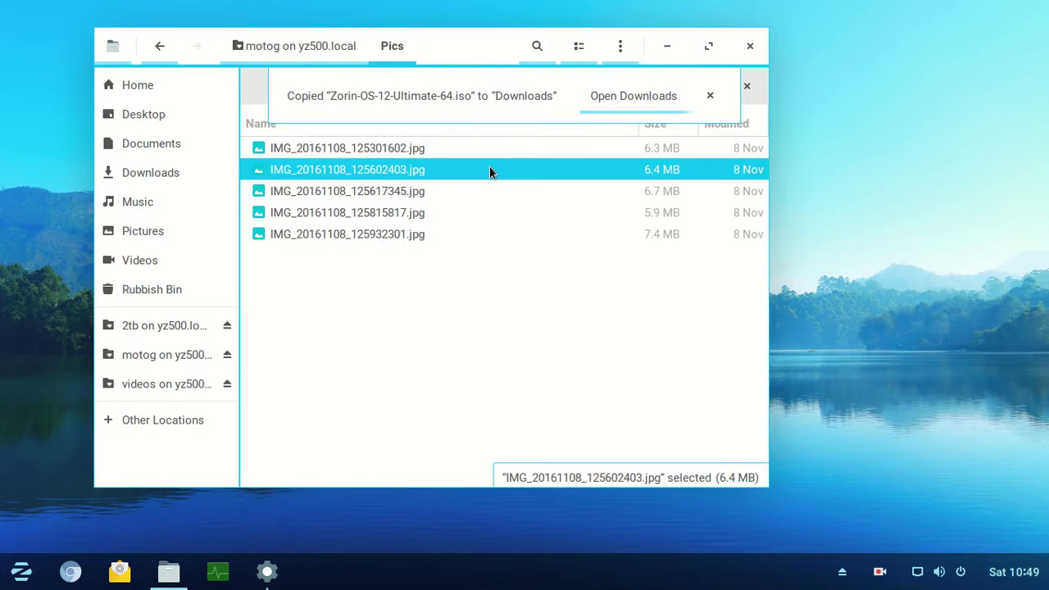
pyautogui.click(426, 150)
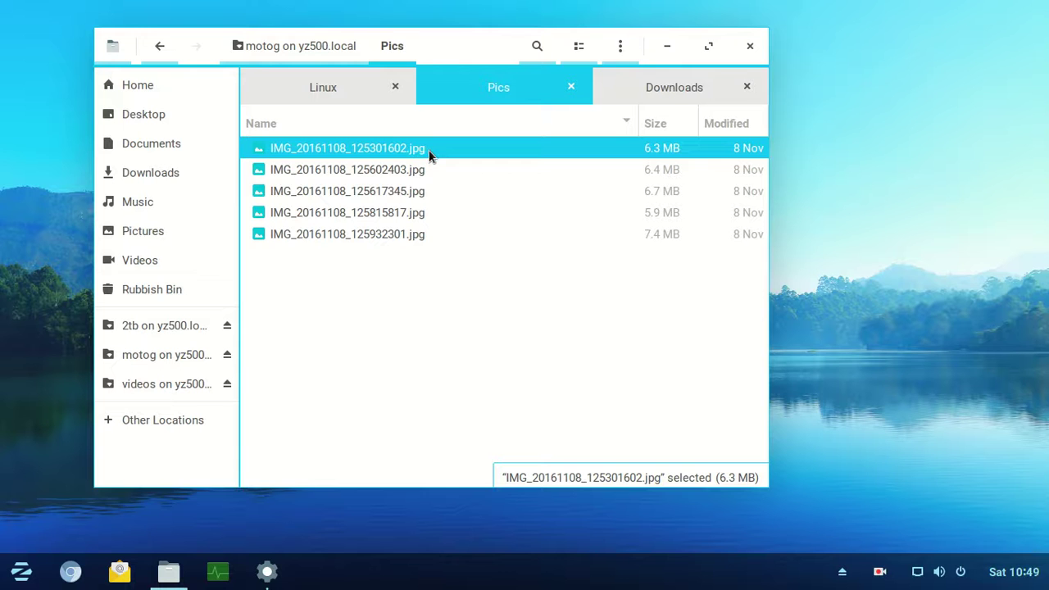
pyautogui.doubleClick(427, 147)
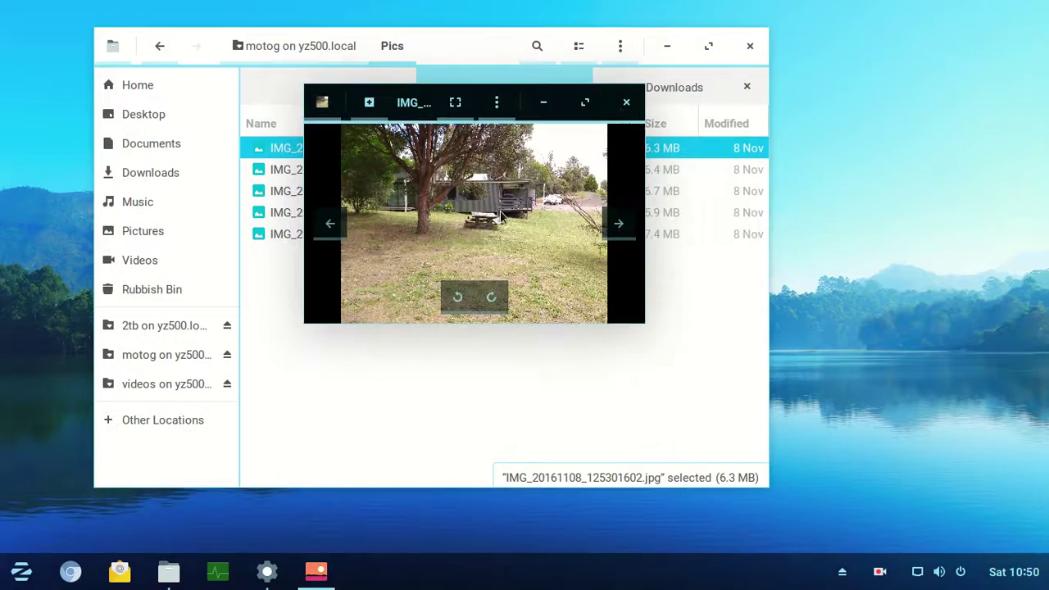
pyautogui.click(627, 102)
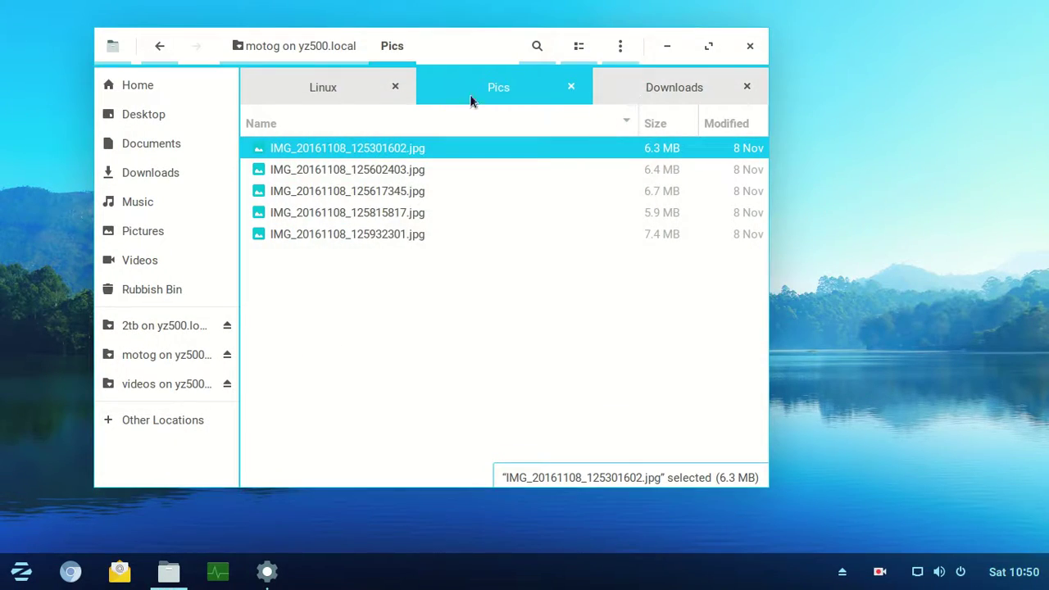
# Play 2012.mp4 from the Videos folder in the video player and close the player
pyautogui.click(165, 258)
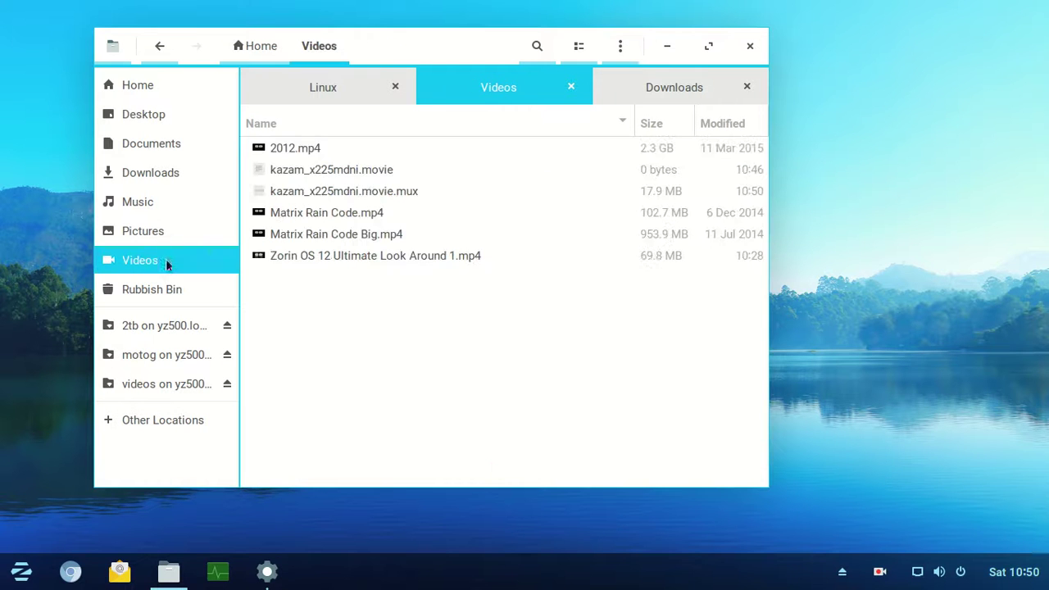
pyautogui.doubleClick(305, 150)
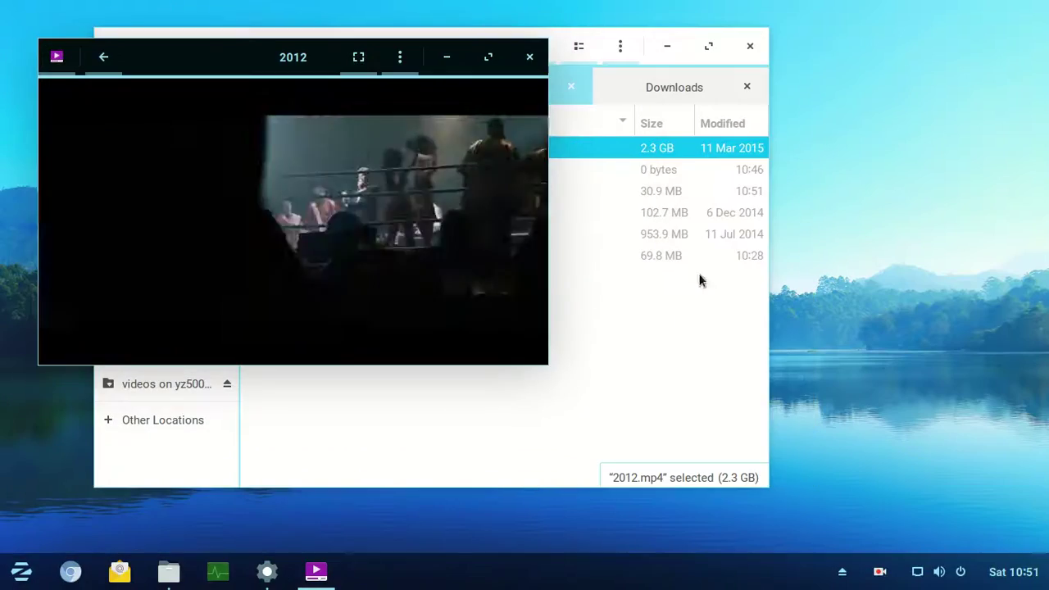
pyautogui.click(530, 56)
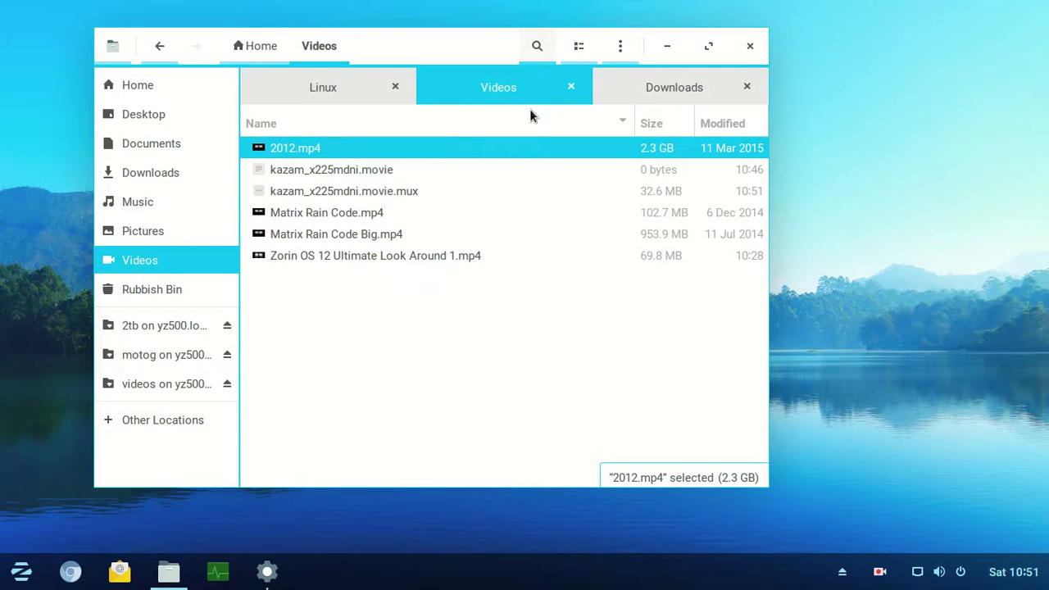
# Find the Videos application by searching for "vid", launch it, add it to the favorites, and close its window
pyautogui.click(22, 578)
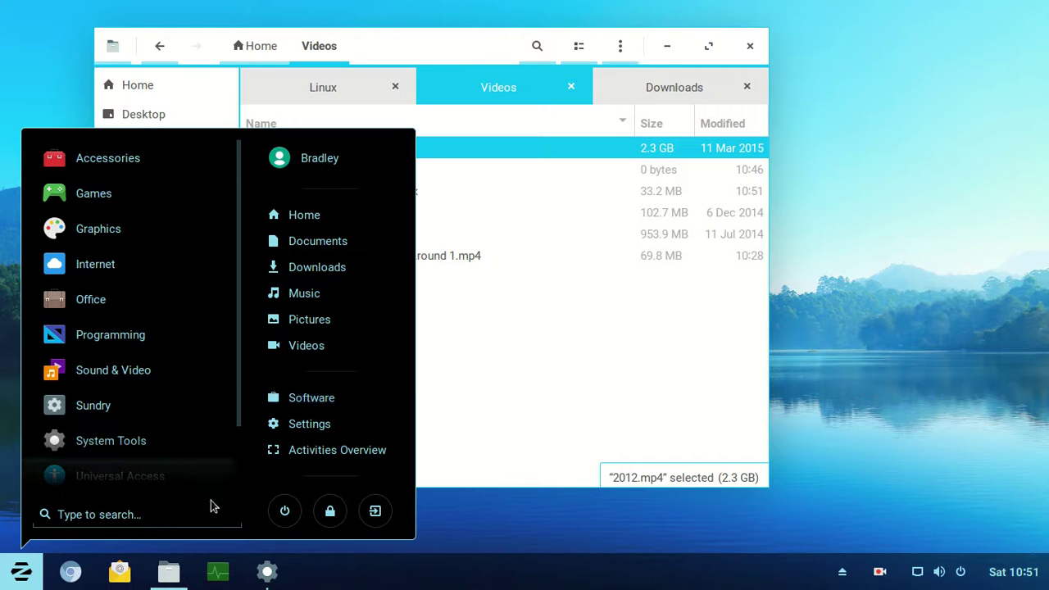
pyautogui.click(463, 513)
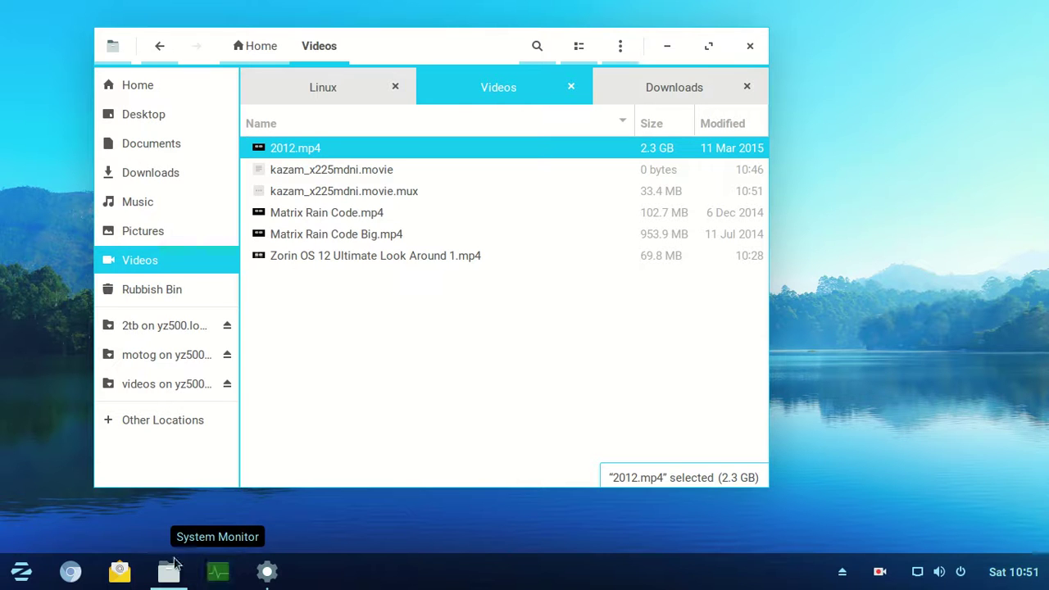
pyautogui.click(25, 576)
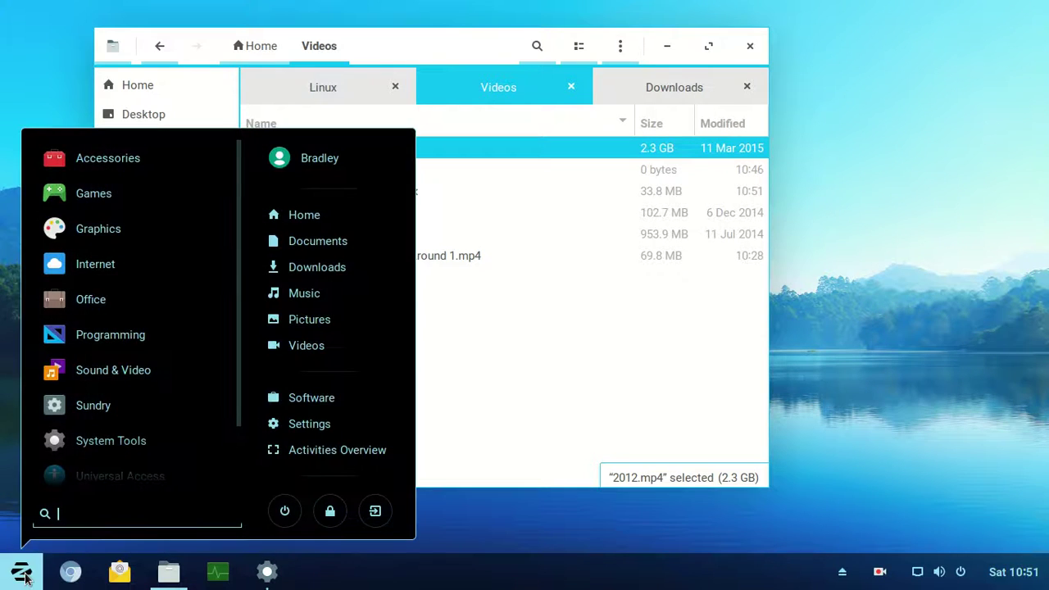
pyautogui.write('vid')
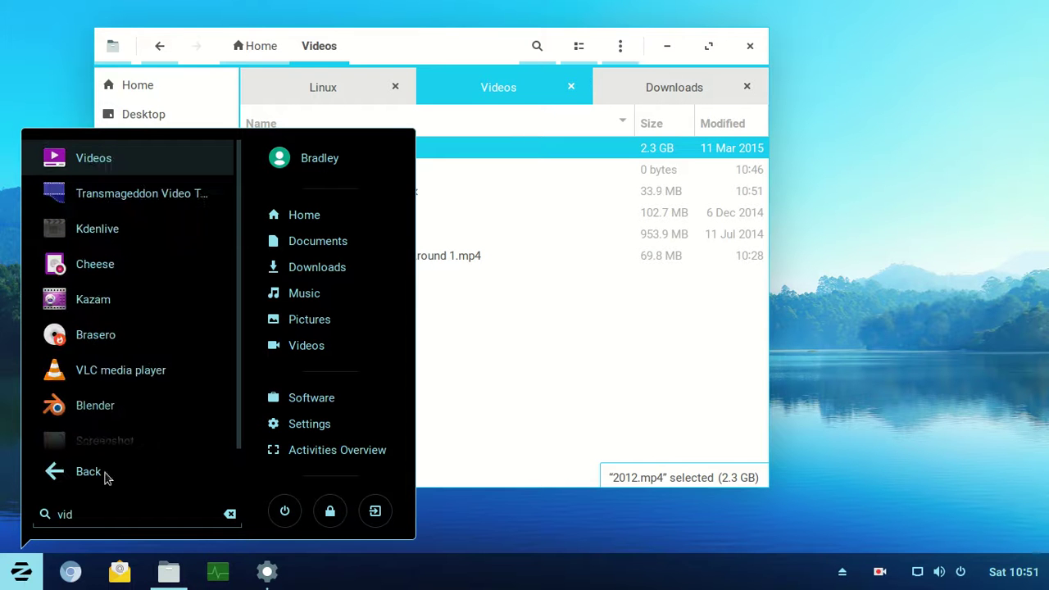
pyautogui.click(73, 156)
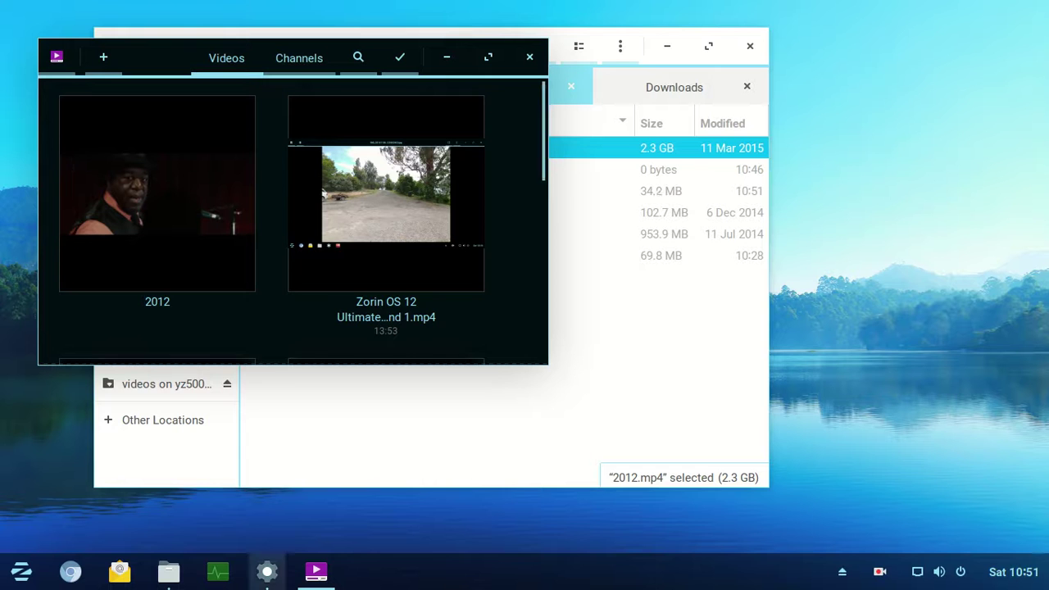
pyautogui.rightClick(316, 576)
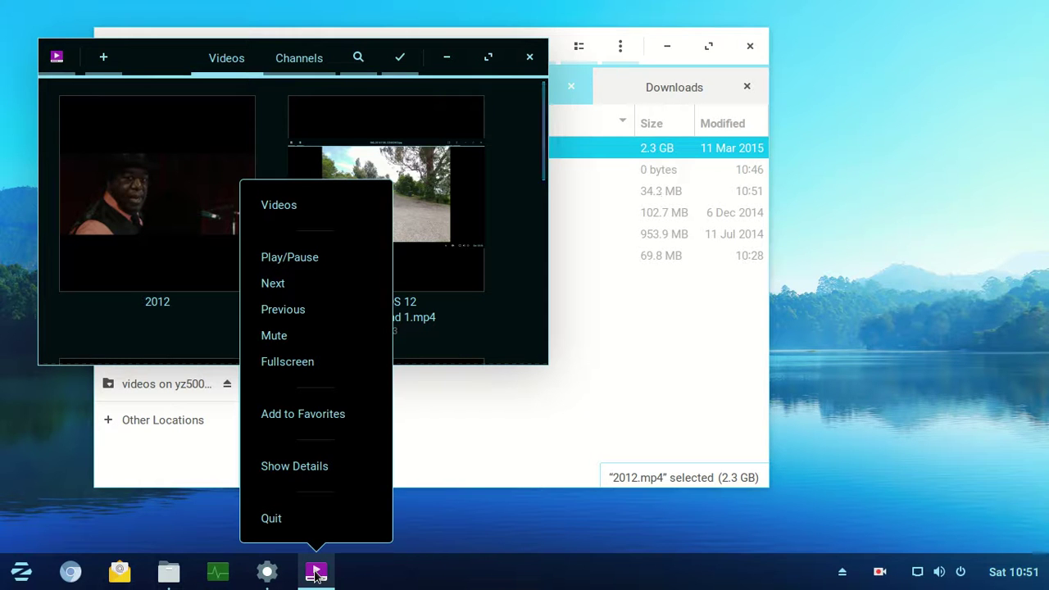
pyautogui.click(312, 418)
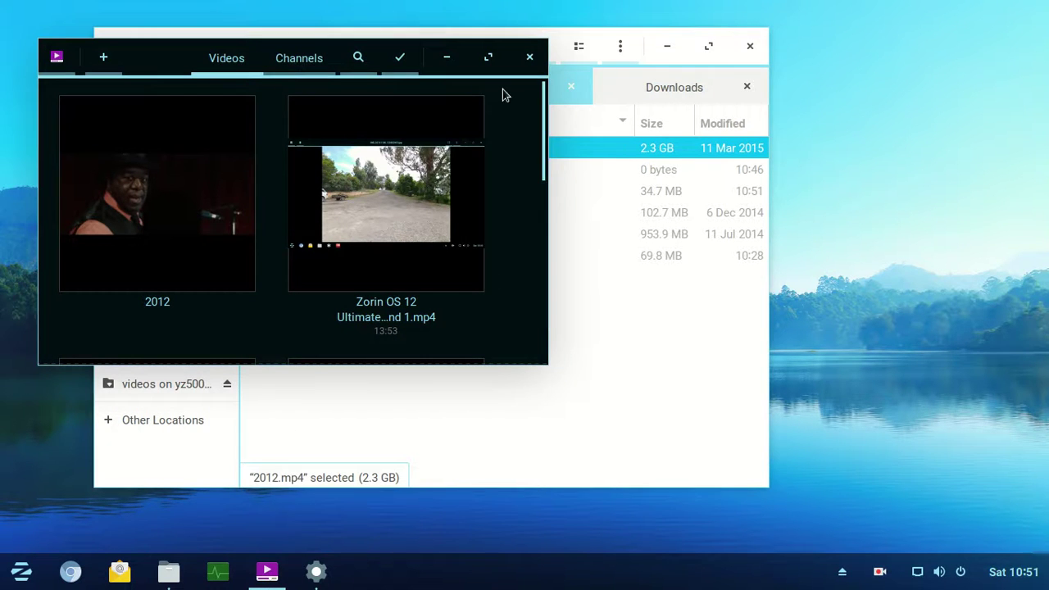
pyautogui.click(529, 59)
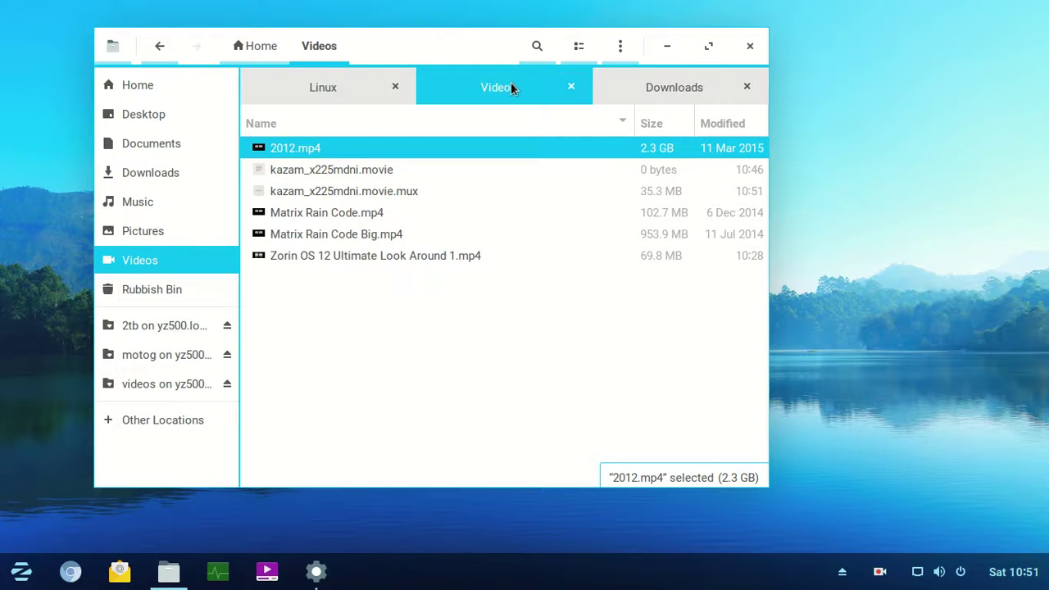
# Look through the files in the Downloads and Linux folders and minimize the file manager
pyautogui.click(667, 87)
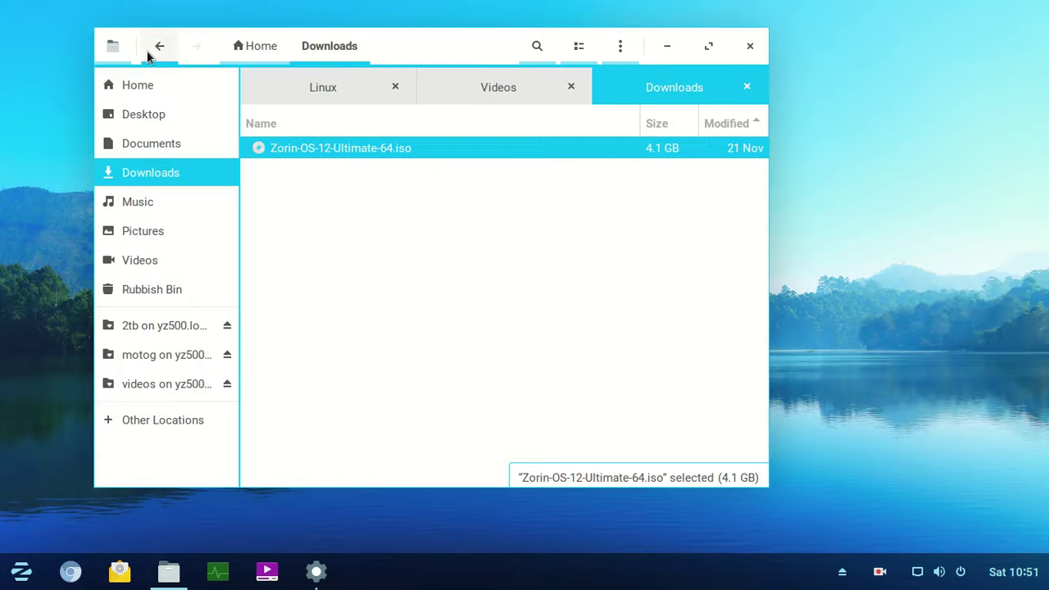
pyautogui.click(335, 88)
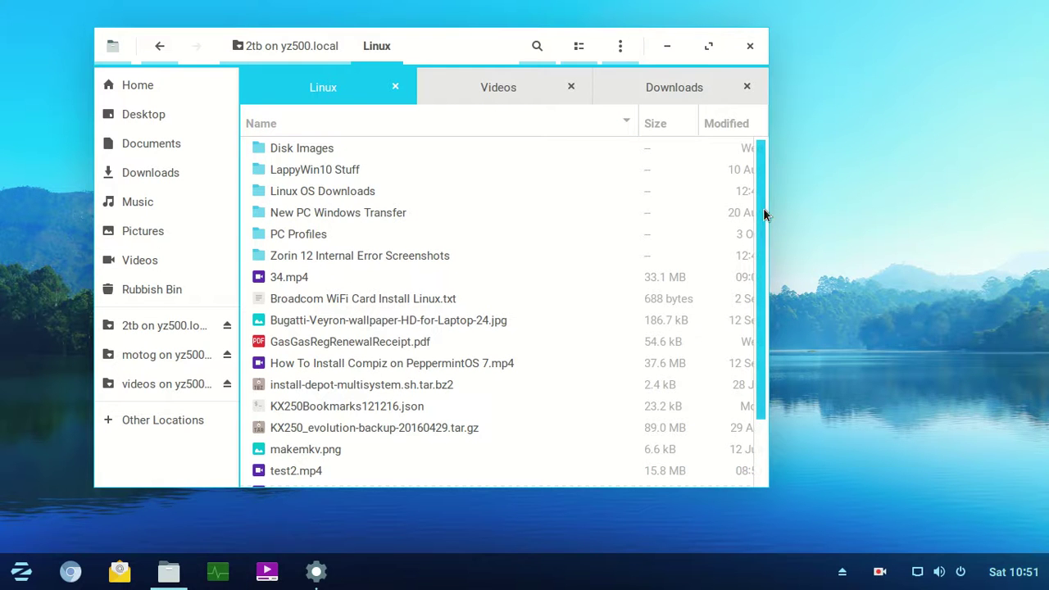
pyautogui.moveTo(763, 208)
pyautogui.mouseDown()
pyautogui.moveTo(759, 237)
pyautogui.moveTo(745, 244)
pyautogui.moveTo(758, 263)
pyautogui.moveTo(758, 218)
pyautogui.moveTo(752, 312)
pyautogui.moveTo(763, 227)
pyautogui.moveTo(752, 197)
pyautogui.mouseUp()
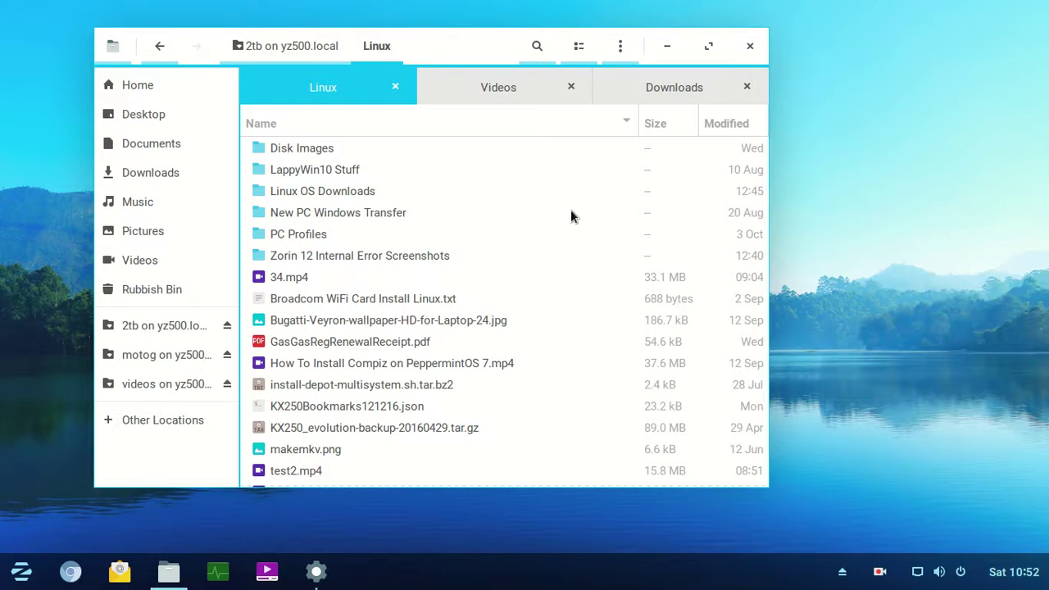
pyautogui.click(666, 46)
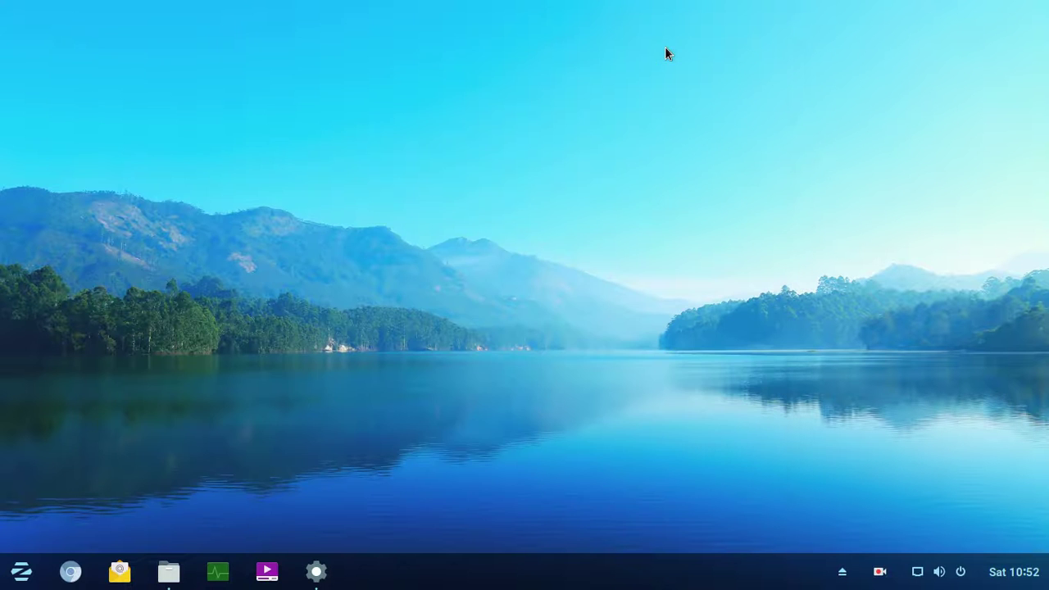
# Bring up the All Settings window and look at the system status menu and the Zorin application menu
pyautogui.click(315, 557)
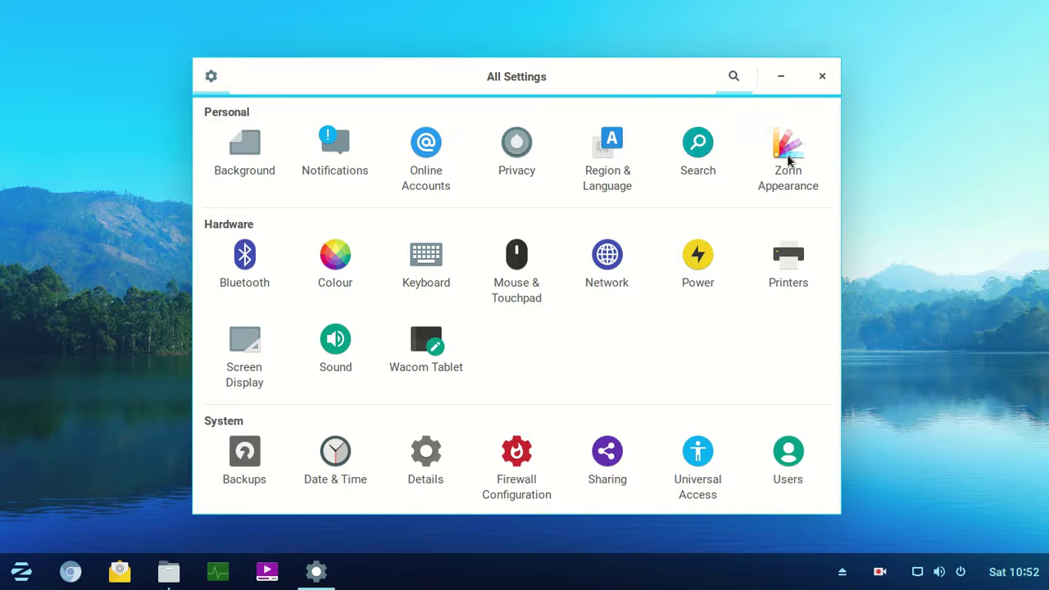
pyautogui.click(939, 573)
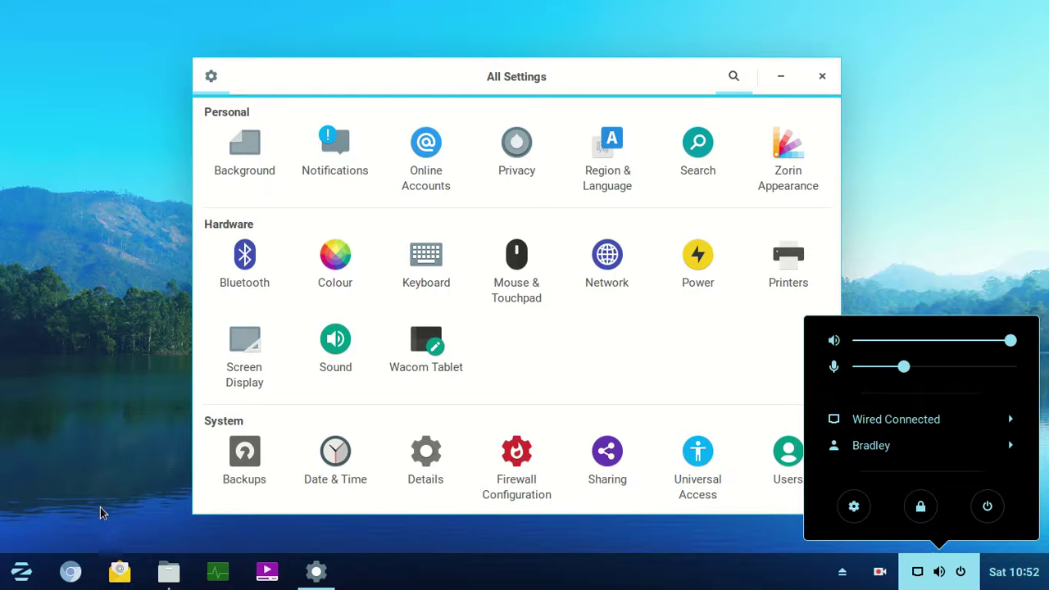
pyautogui.click(101, 434)
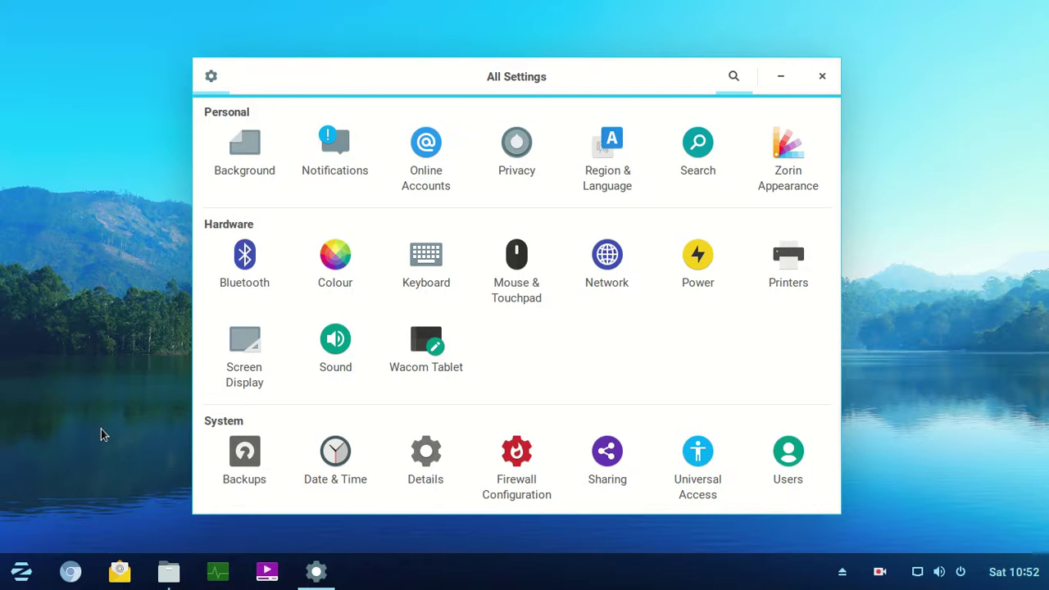
pyautogui.click(25, 565)
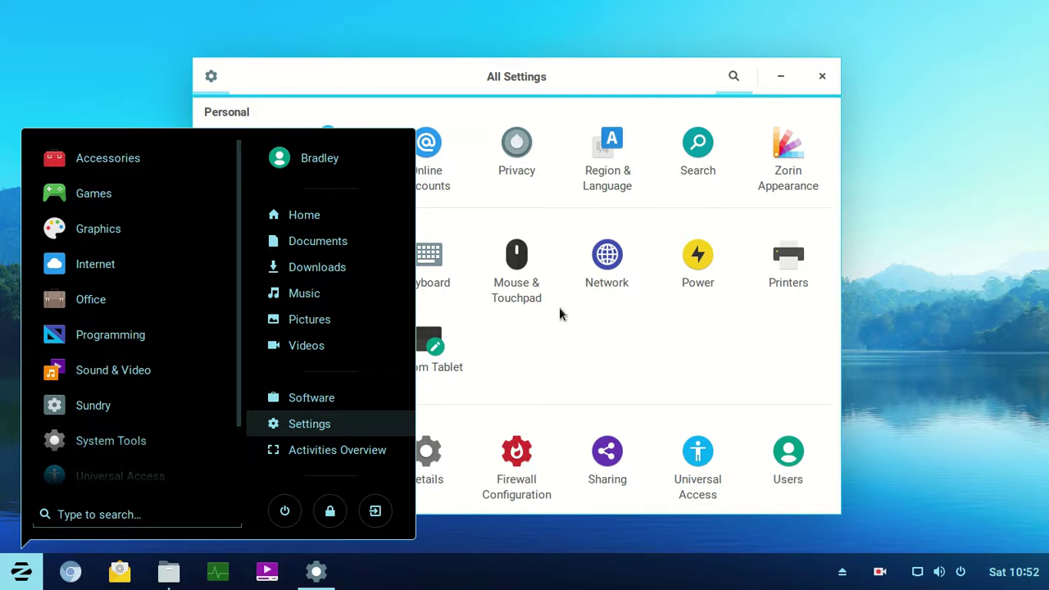
pyautogui.click(633, 325)
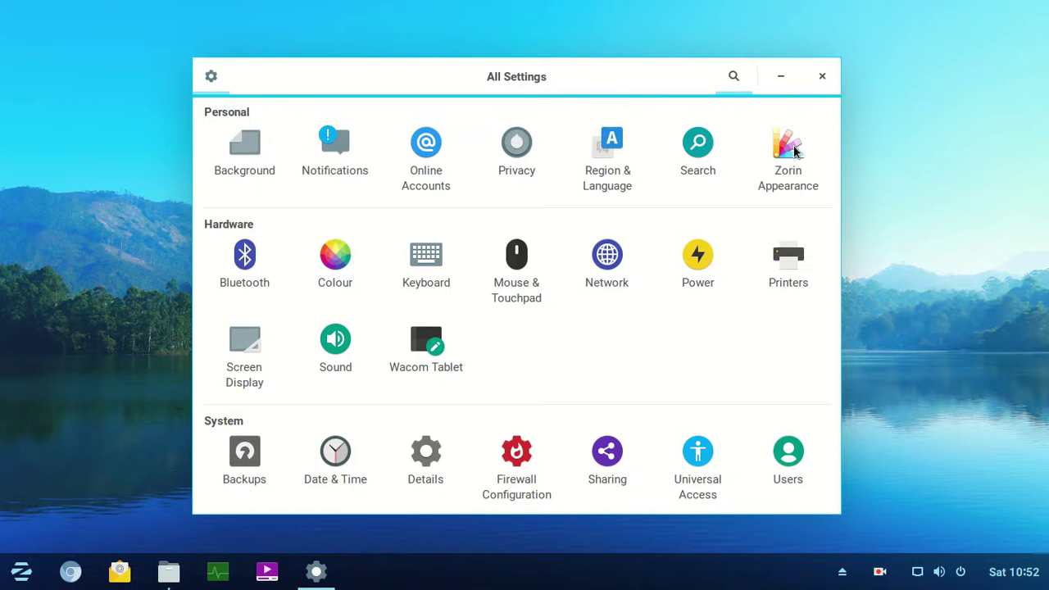
# Launch Zorin Appearance from All Settings and minimize the All Settings window behind it
pyautogui.click(760, 165)
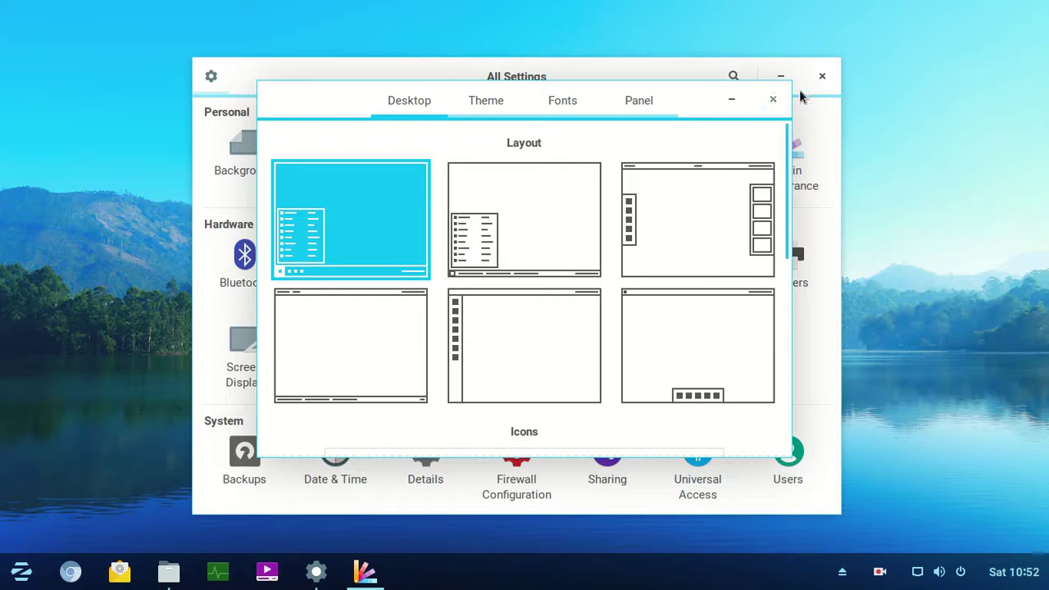
pyautogui.click(701, 70)
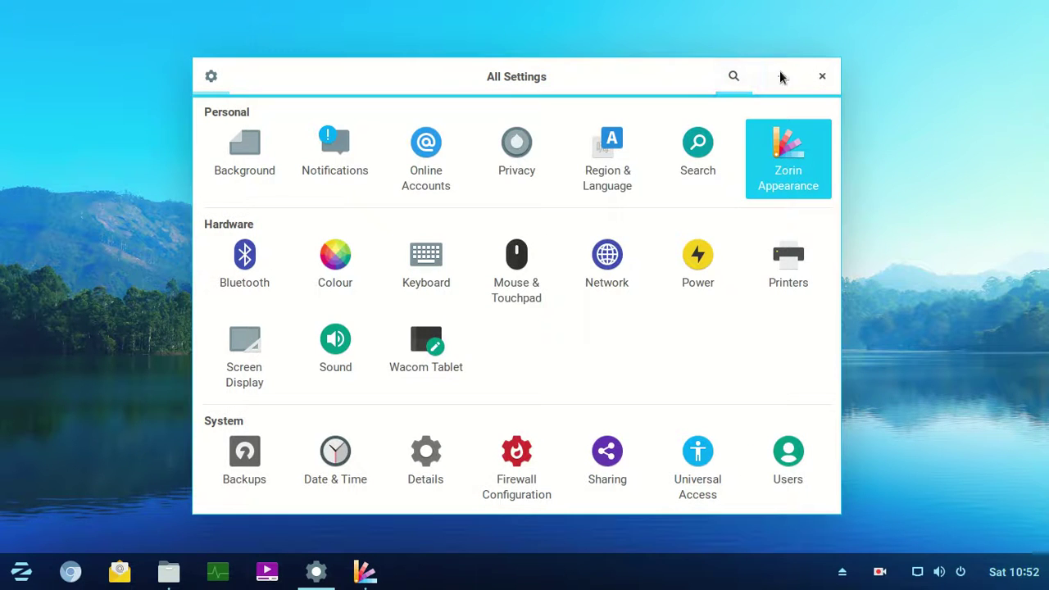
pyautogui.click(780, 76)
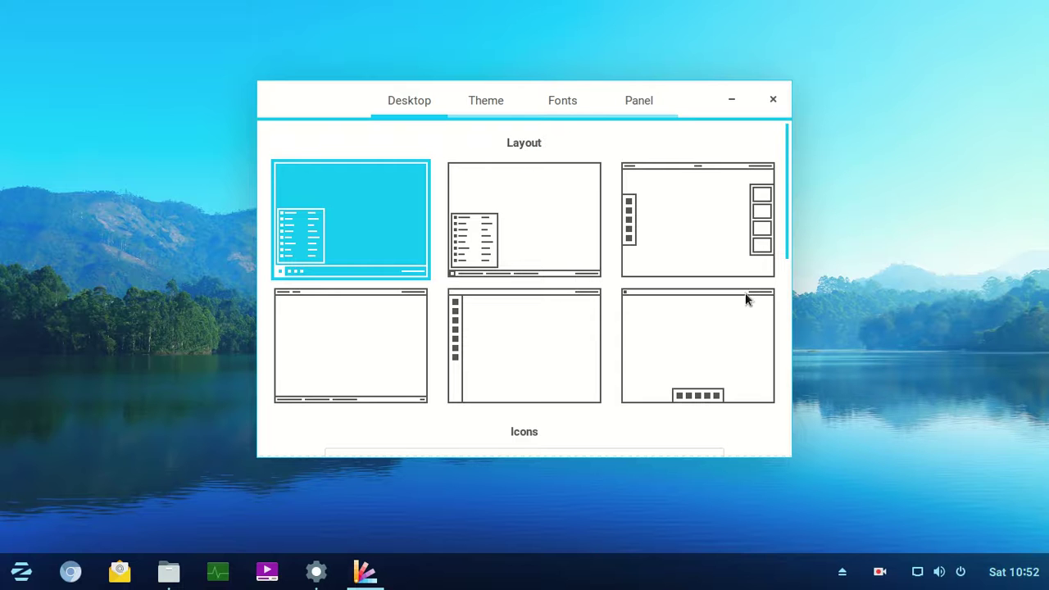
# Try the second desktop layout, a slim taskbar with labelled window entries, and look at its Zorin menu
pyautogui.click(542, 207)
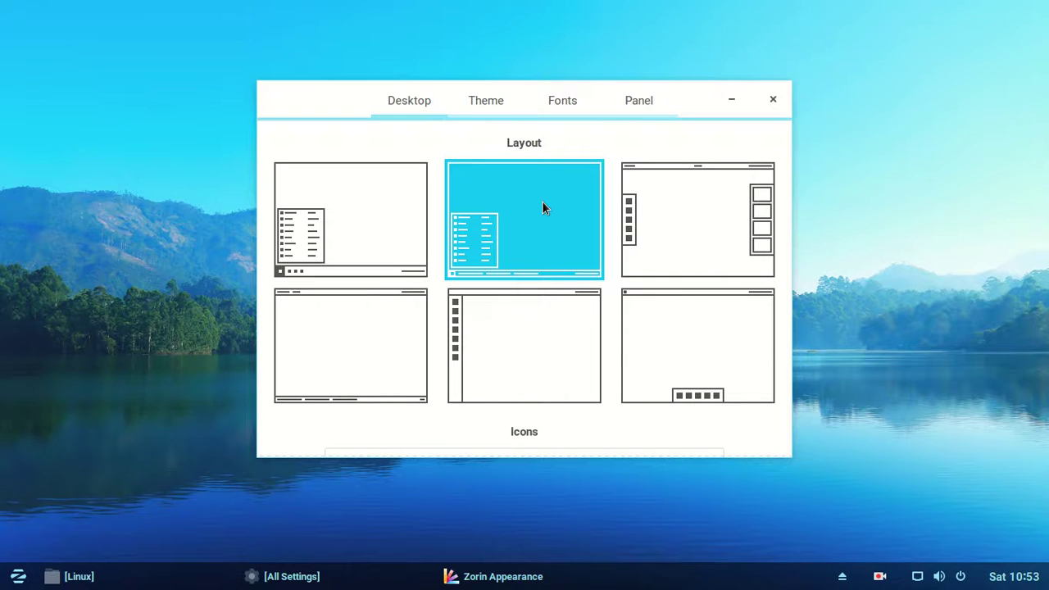
pyautogui.click(12, 580)
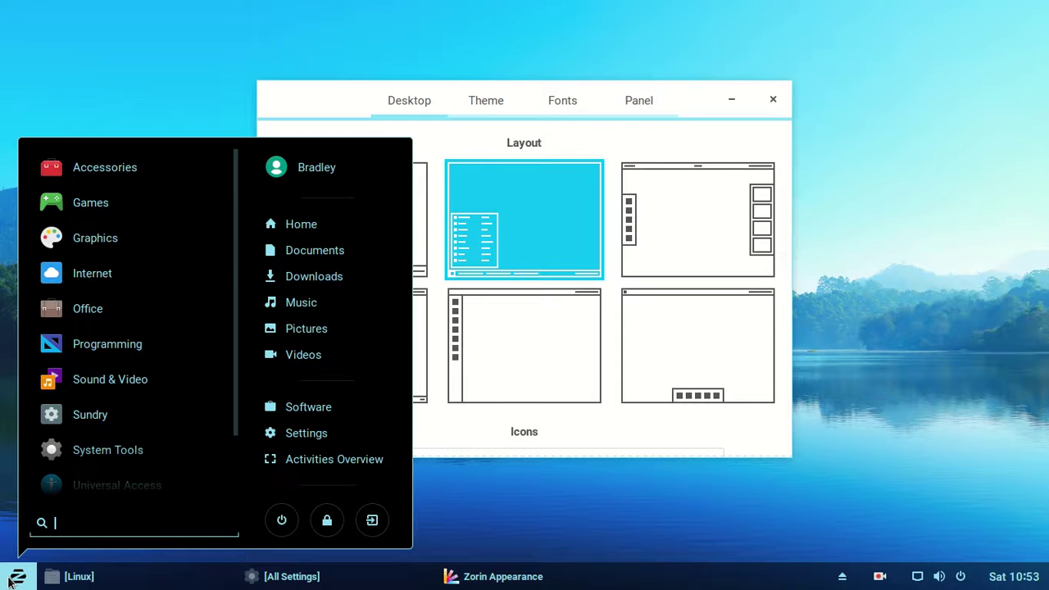
pyautogui.click(9, 581)
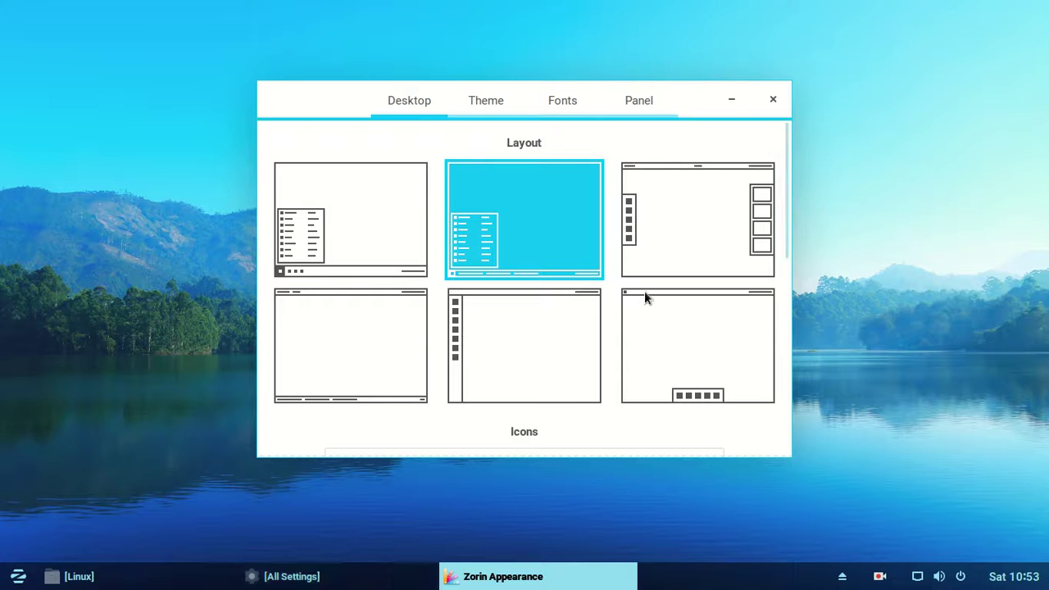
# Try the third desktop layout, with an Activities top bar, and show and hide its Activities overview repeatedly
pyautogui.click(688, 219)
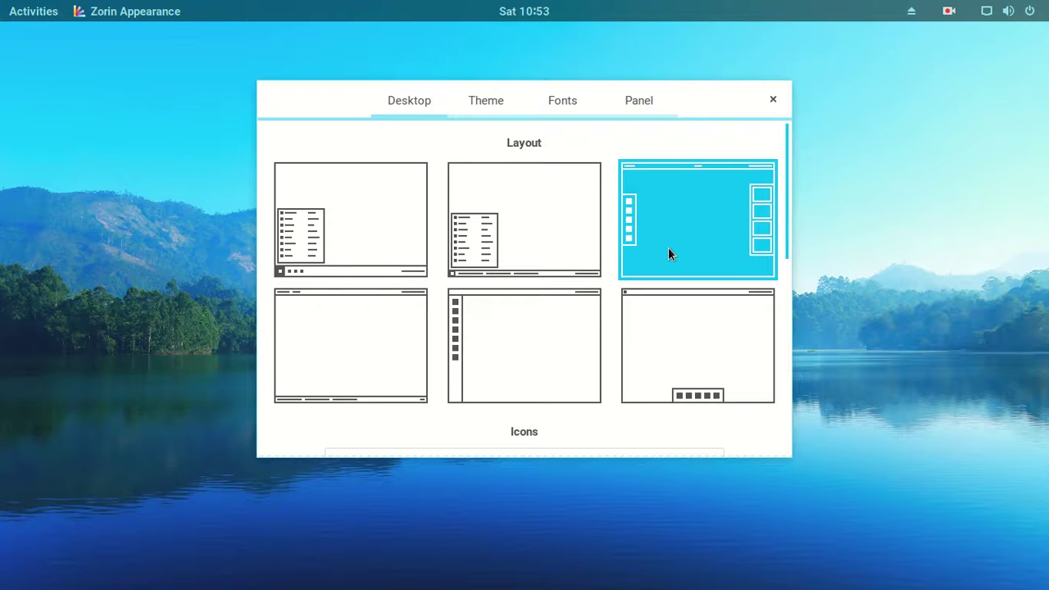
pyautogui.click(25, 17)
pyautogui.click(25, 15)
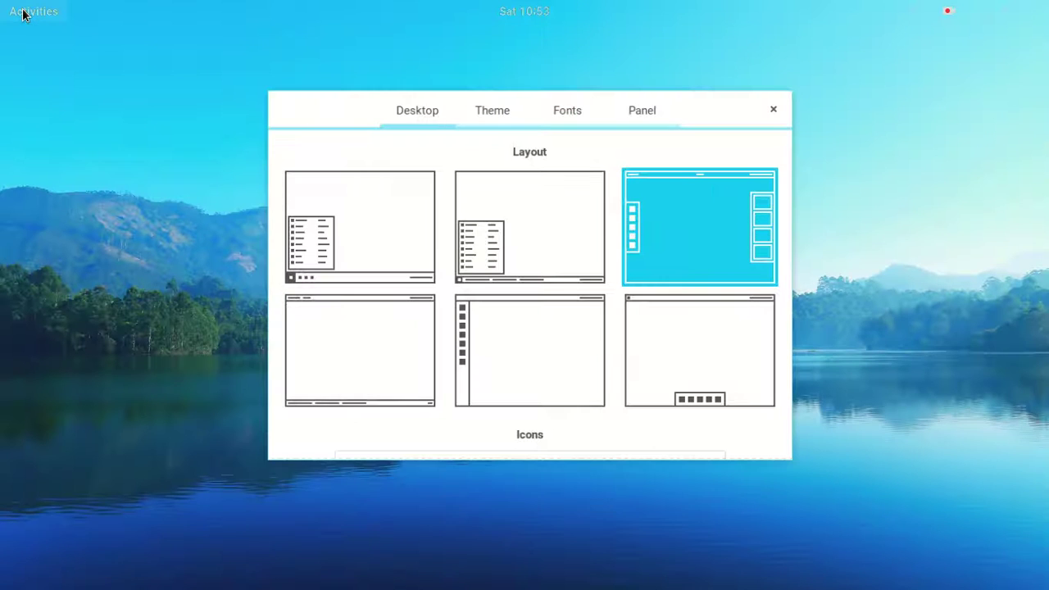
pyautogui.press('super')
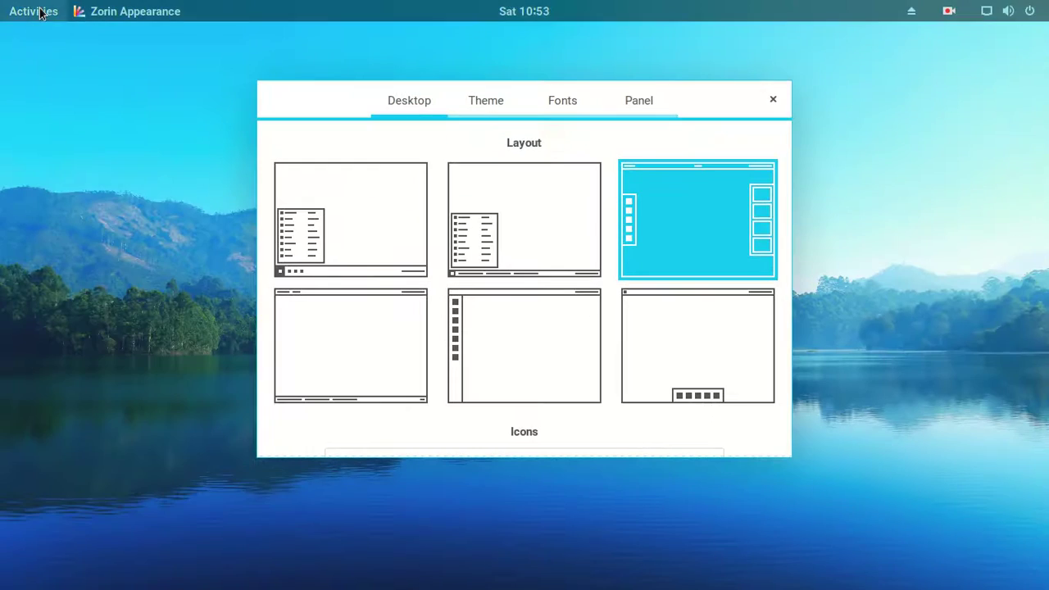
pyautogui.click(38, 12)
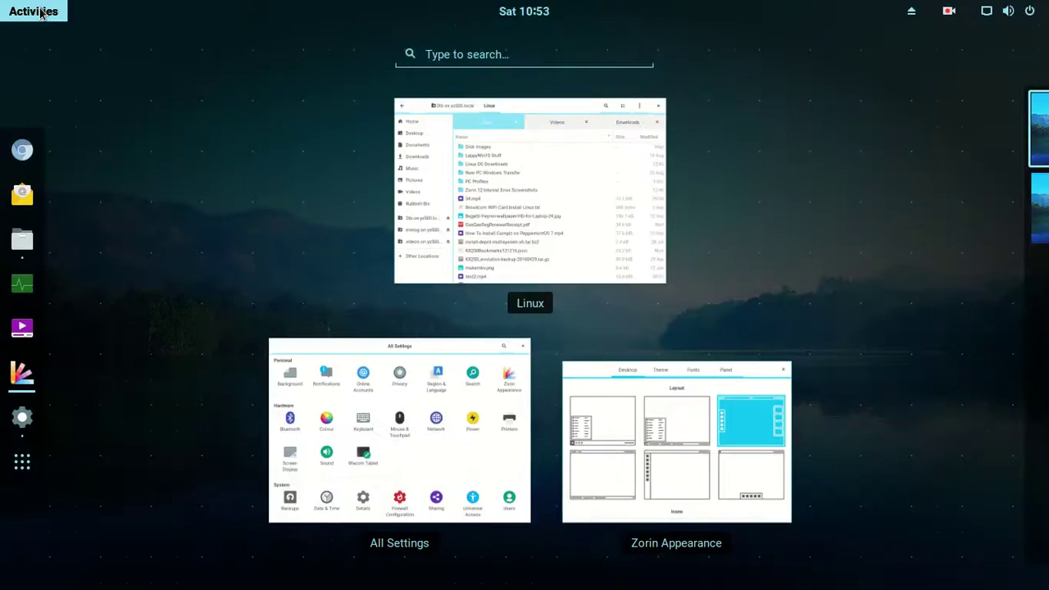
pyautogui.click(38, 11)
pyautogui.click(39, 12)
pyautogui.click(38, 12)
pyautogui.click(39, 11)
pyautogui.click(38, 12)
# Try the fourth desktop layout, with bars along both edges, and look at its window overview and Applications menu
pyautogui.click(364, 338)
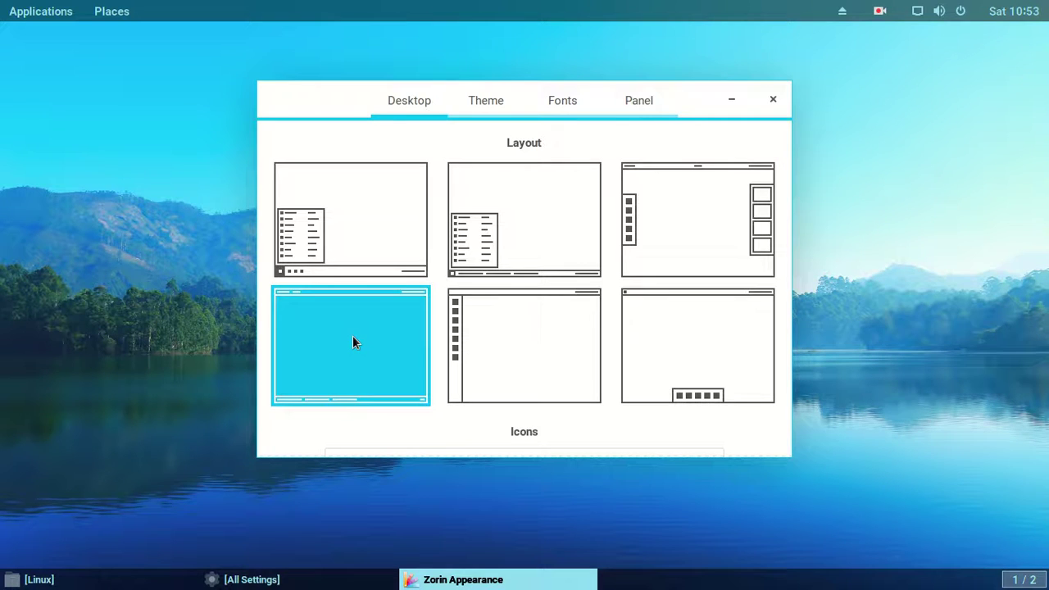
pyautogui.press('super')
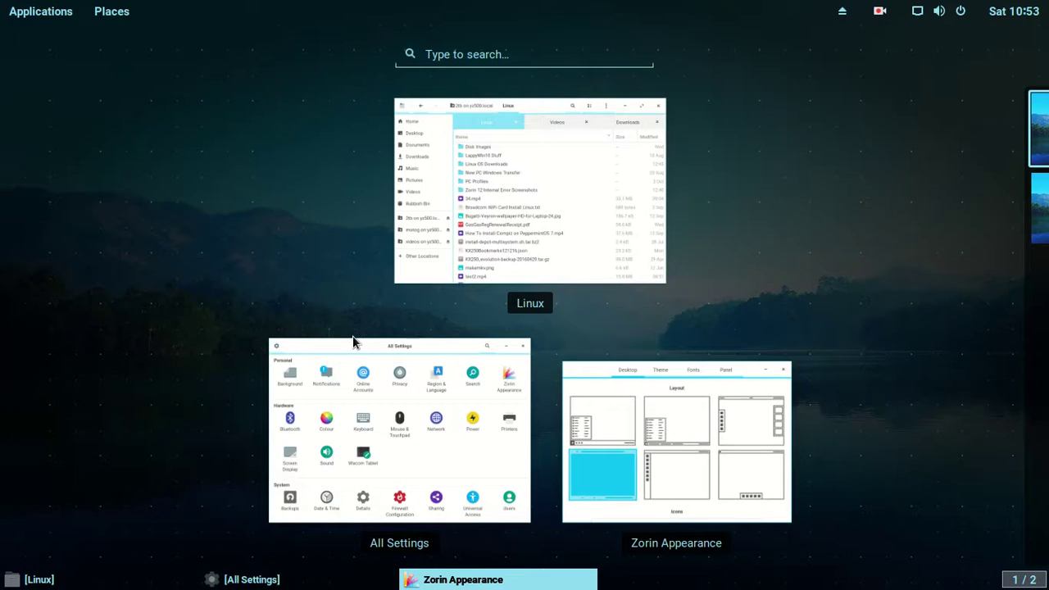
pyautogui.press('super')
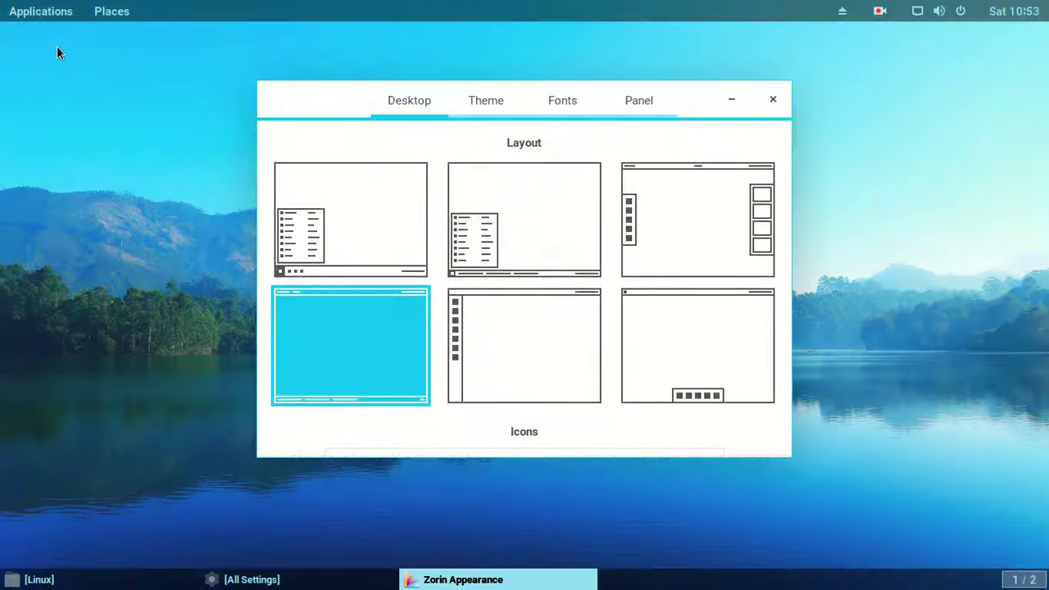
pyautogui.click(40, 10)
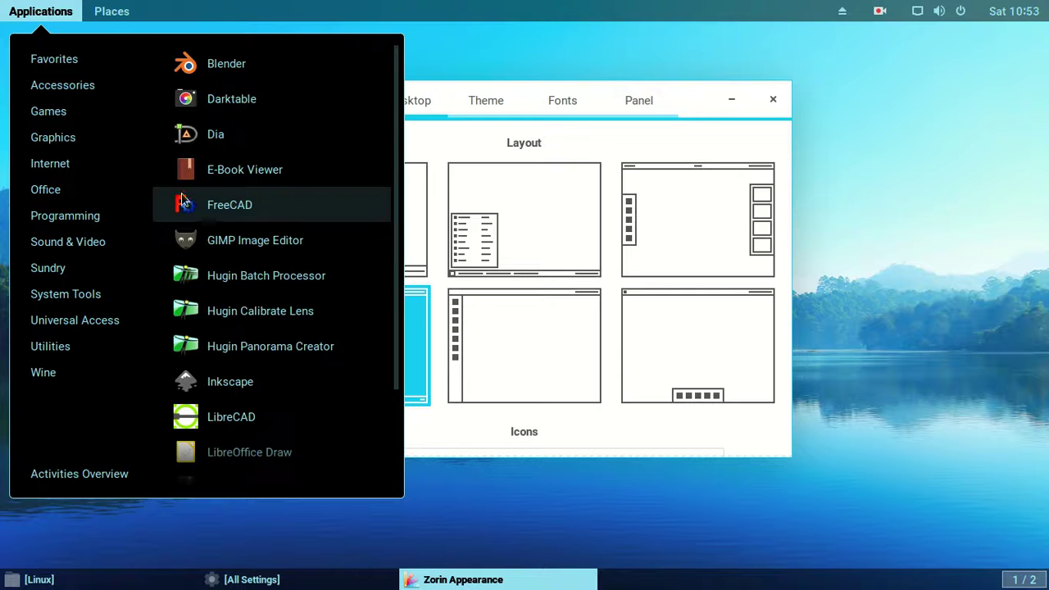
pyautogui.click(596, 511)
# Try the fifth desktop layout, with a vertical launcher, and look at its application grid, Zorin Appearance app menu and window overview
pyautogui.click(523, 331)
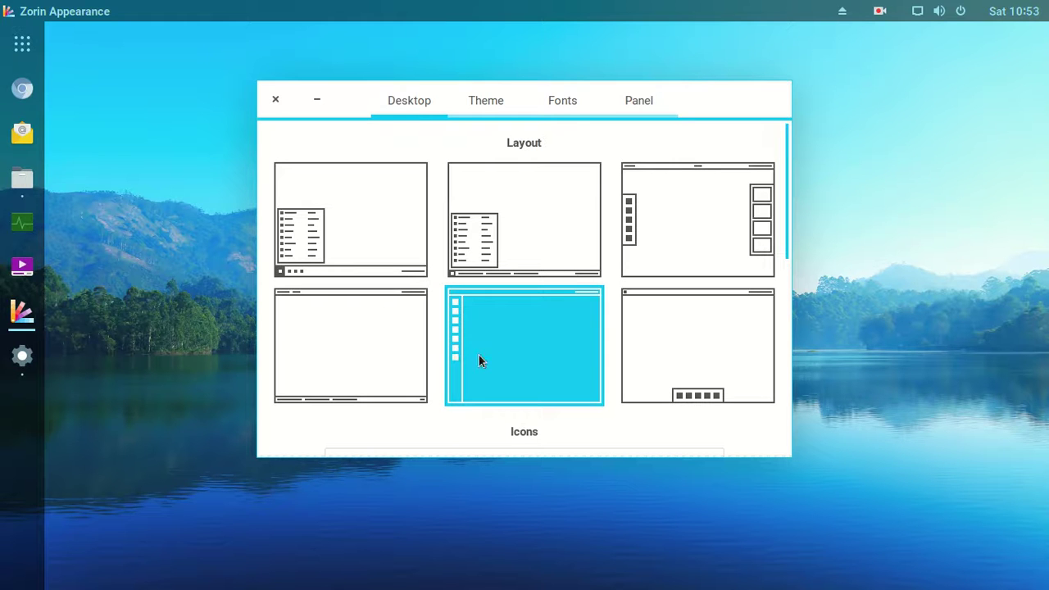
pyautogui.click(23, 43)
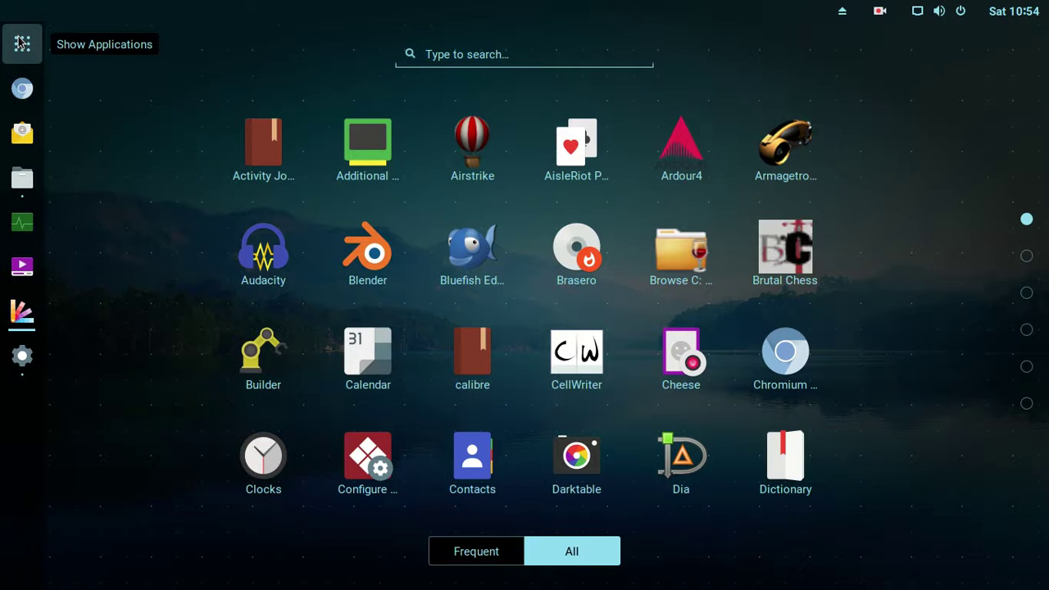
pyautogui.click(22, 43)
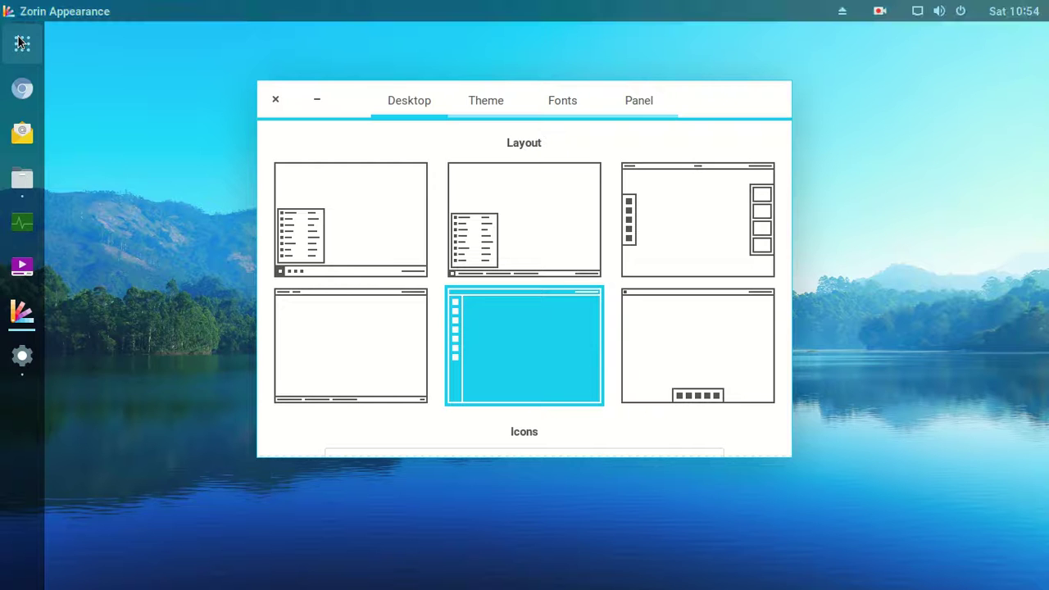
pyautogui.click(28, 11)
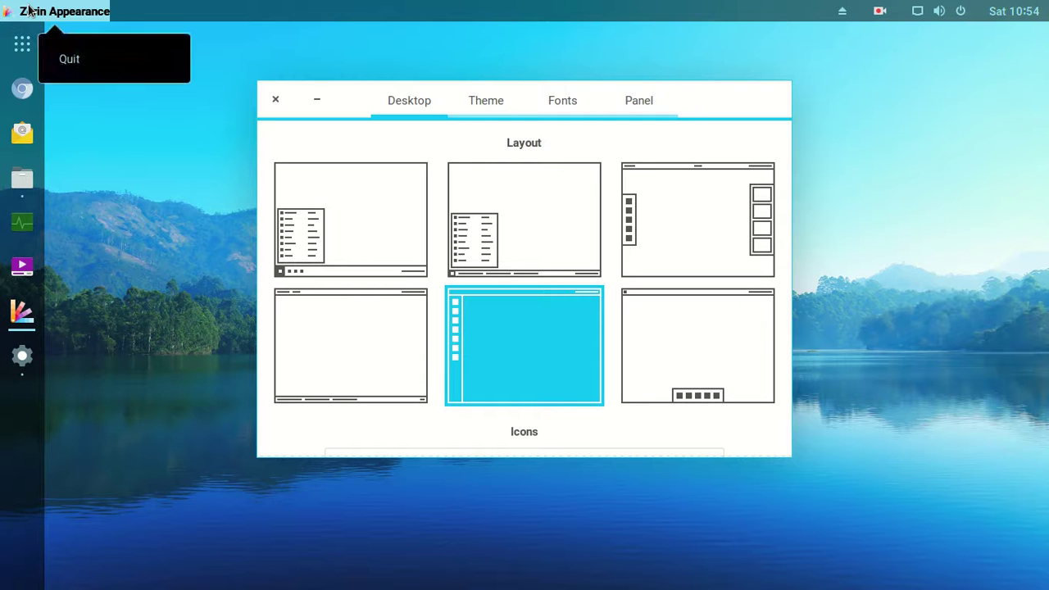
pyautogui.click(29, 11)
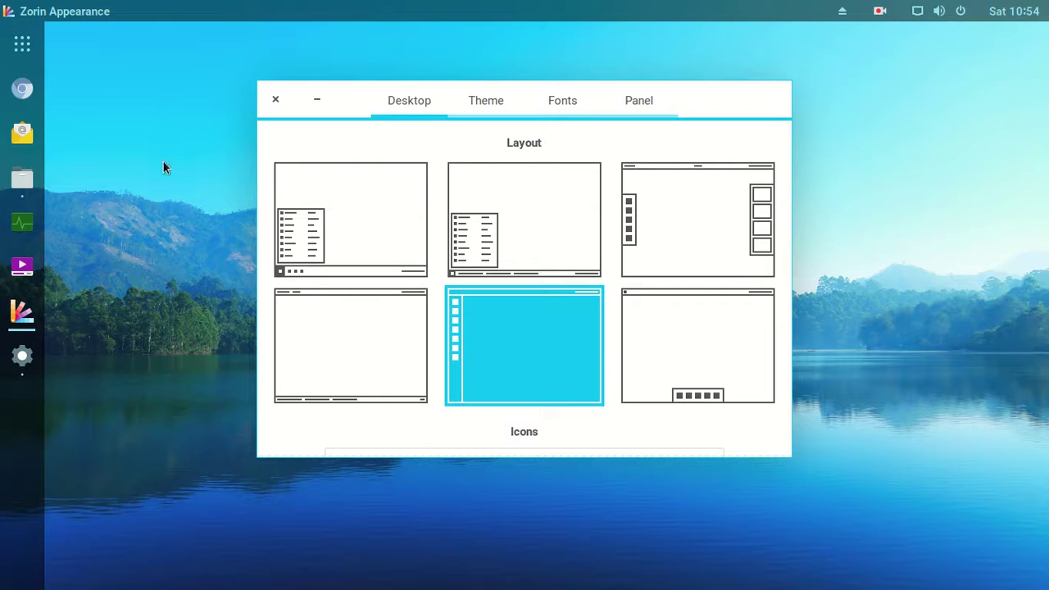
pyautogui.press('super')
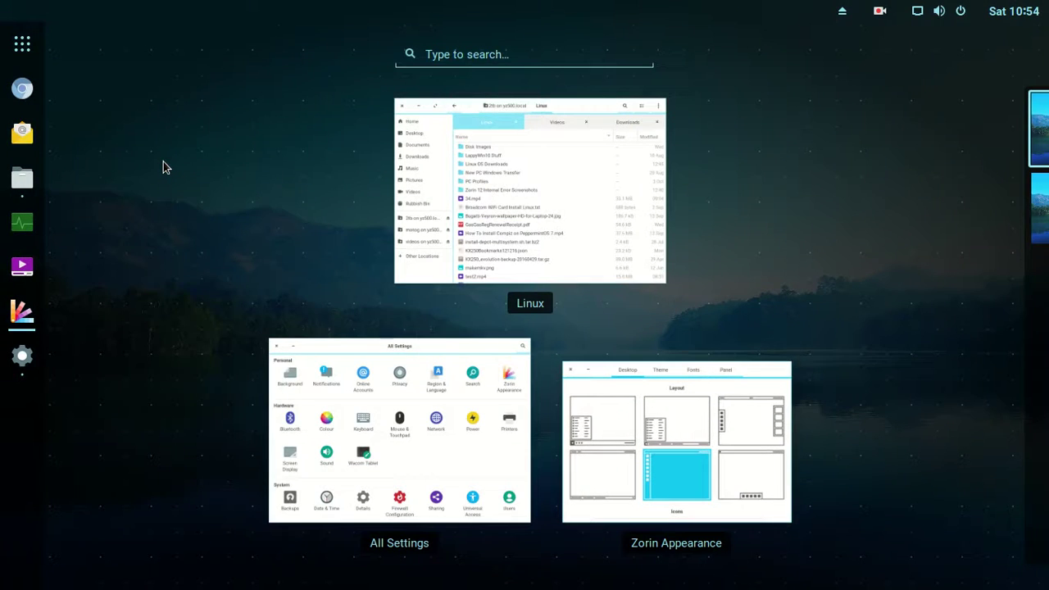
pyautogui.press('super')
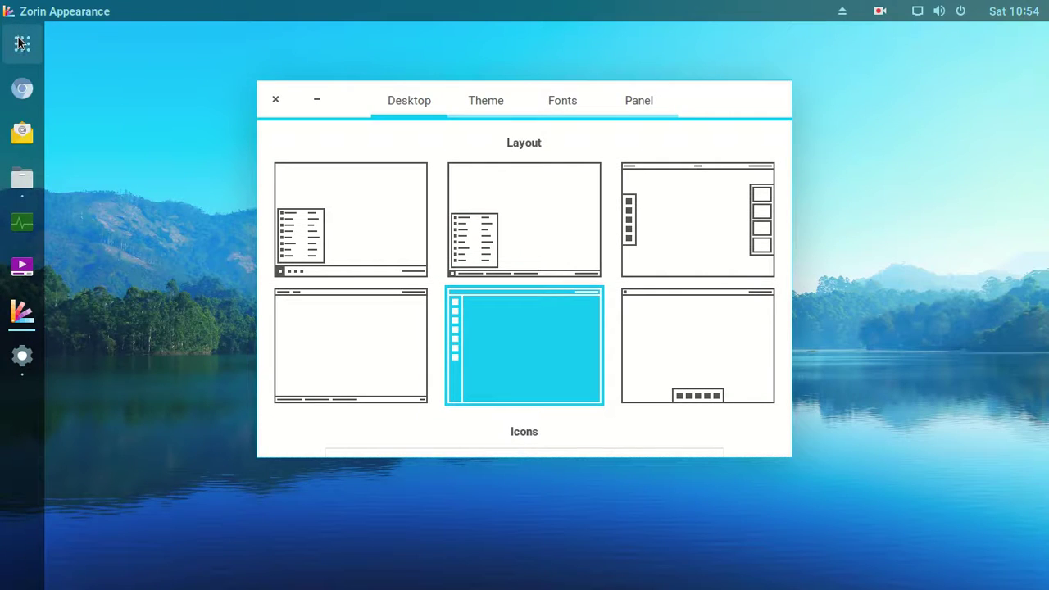
pyautogui.click(22, 43)
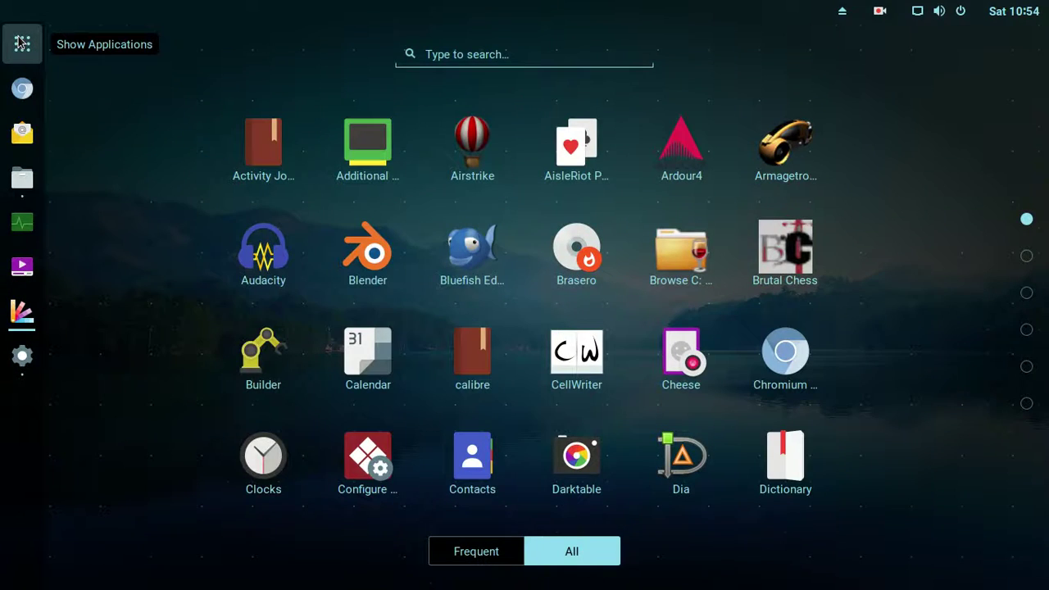
pyautogui.click(23, 43)
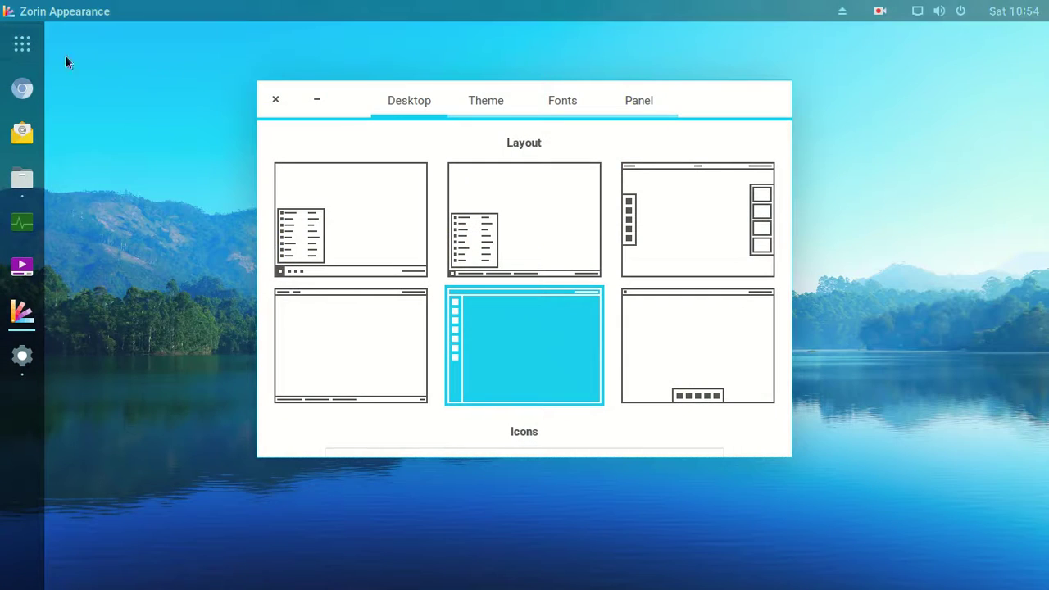
# Try the sixth desktop layout, with a centred dock, and look at its window overview and application grid
pyautogui.click(701, 340)
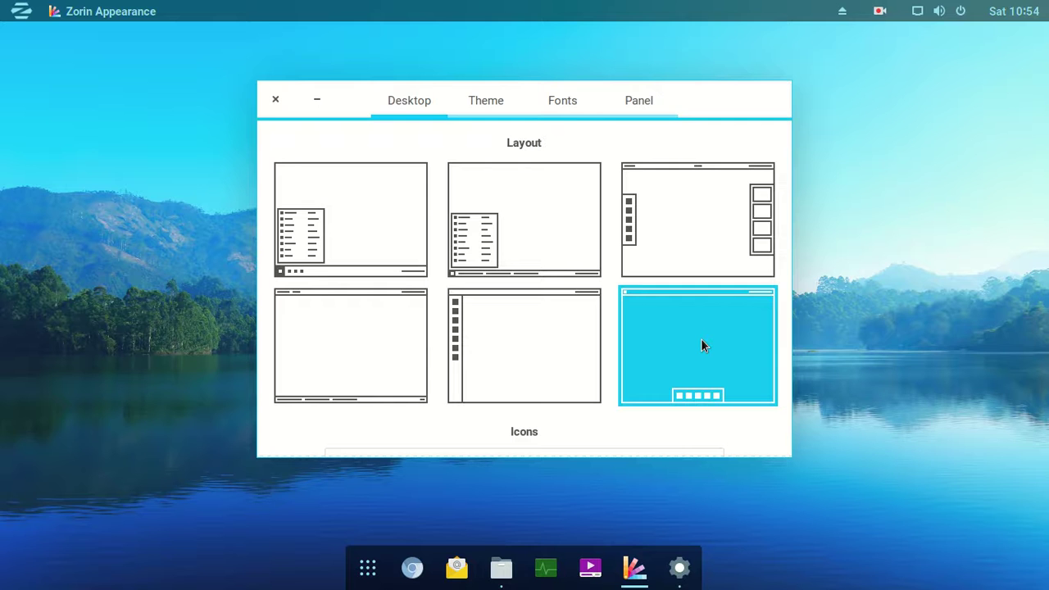
pyautogui.press('super')
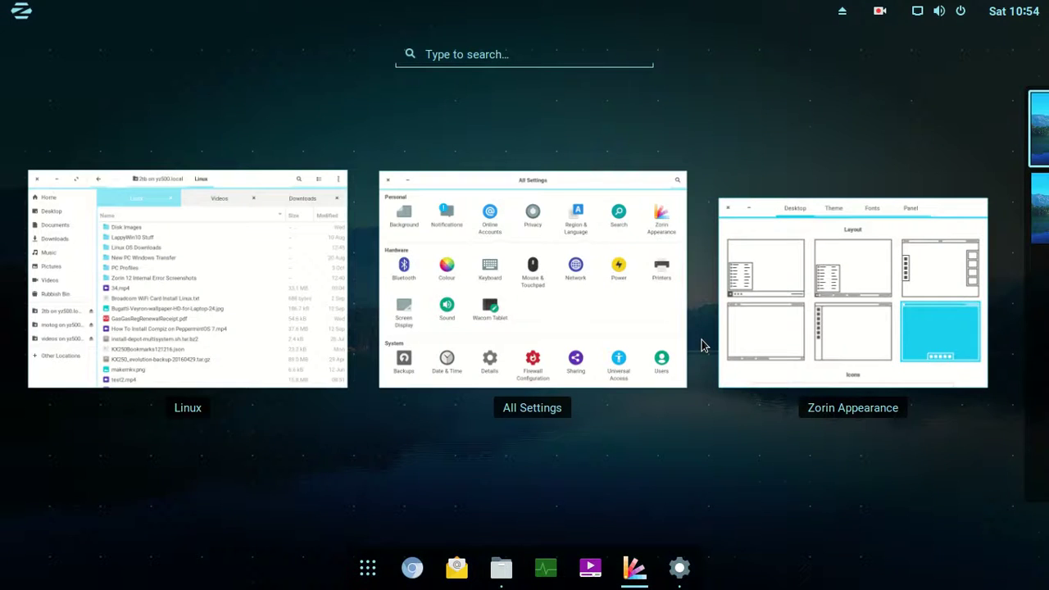
pyautogui.press('Escape')
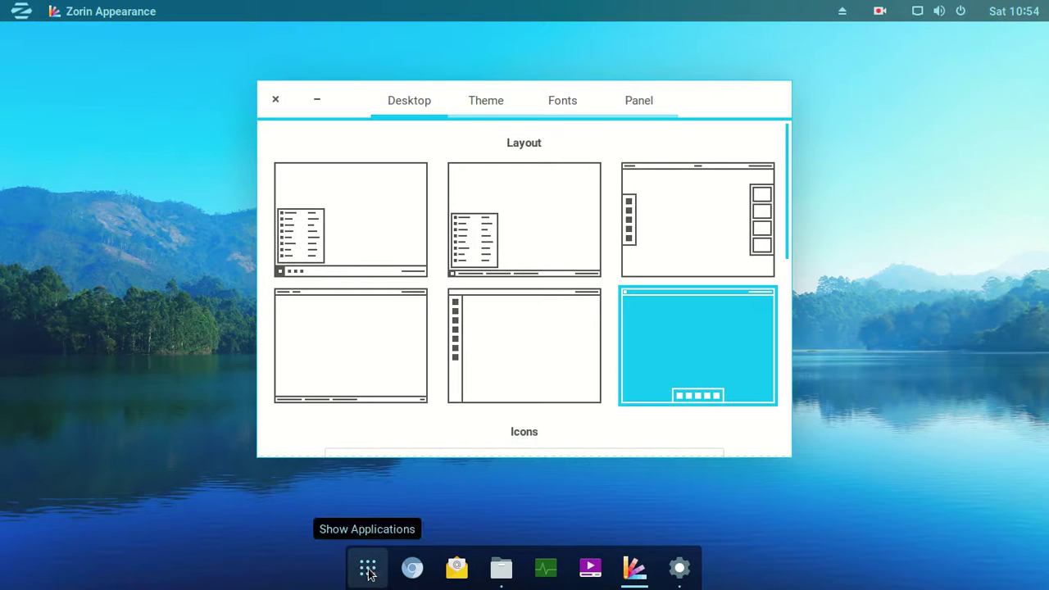
pyautogui.click(369, 574)
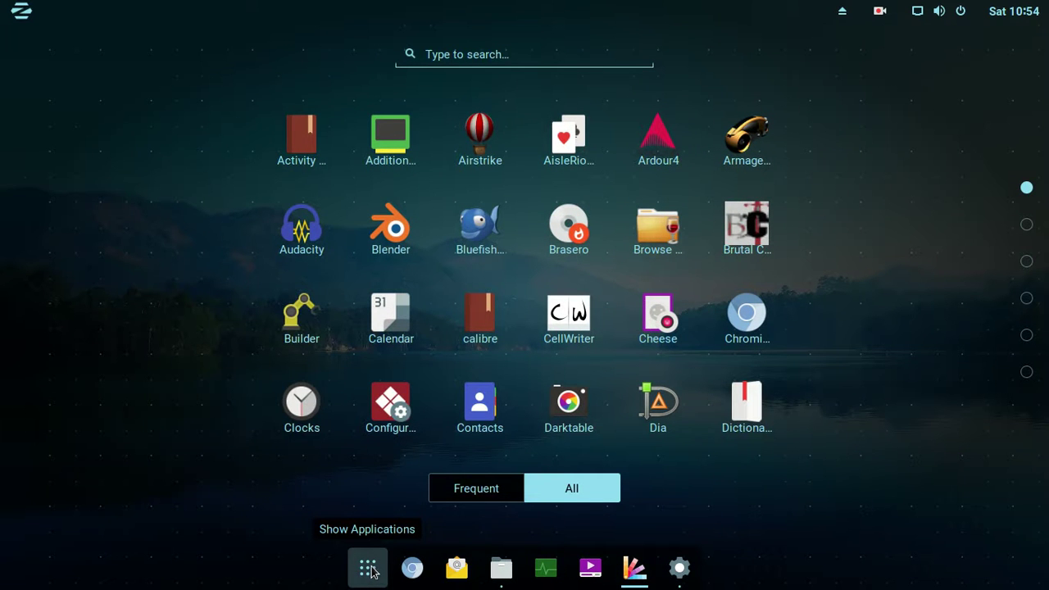
pyautogui.click(369, 569)
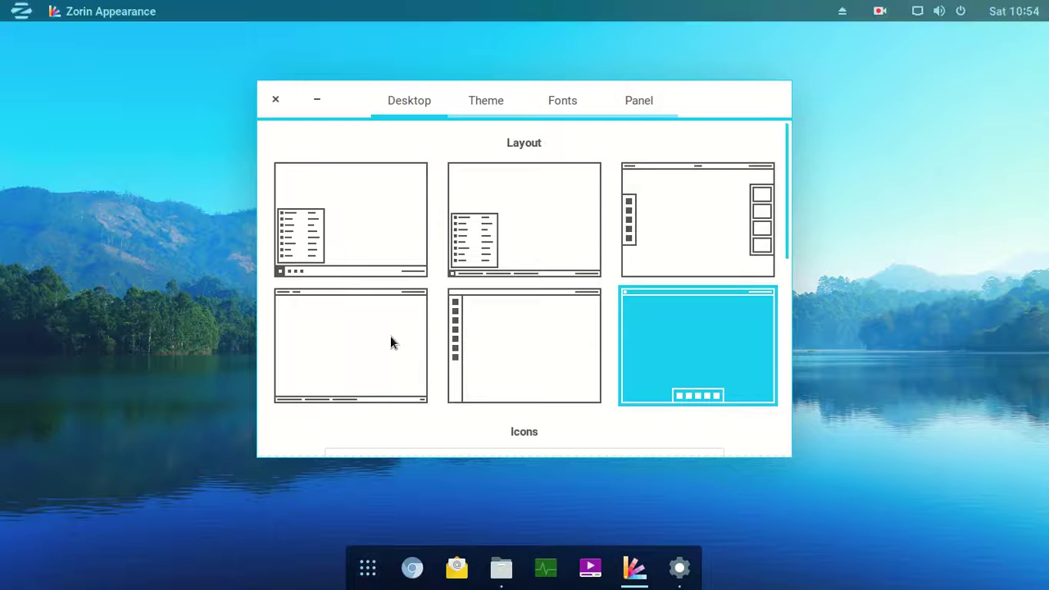
# Set the desktop back to the first layout, the icon taskbar with Zorin menu, and view the desktop icon options
pyautogui.click(363, 214)
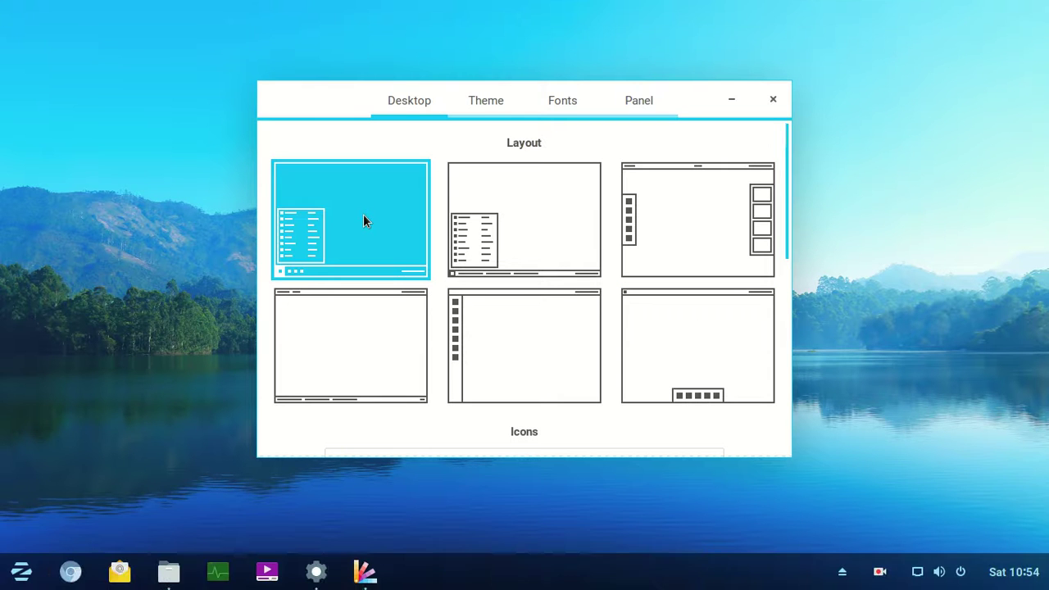
pyautogui.scroll(-5, 387, 289)
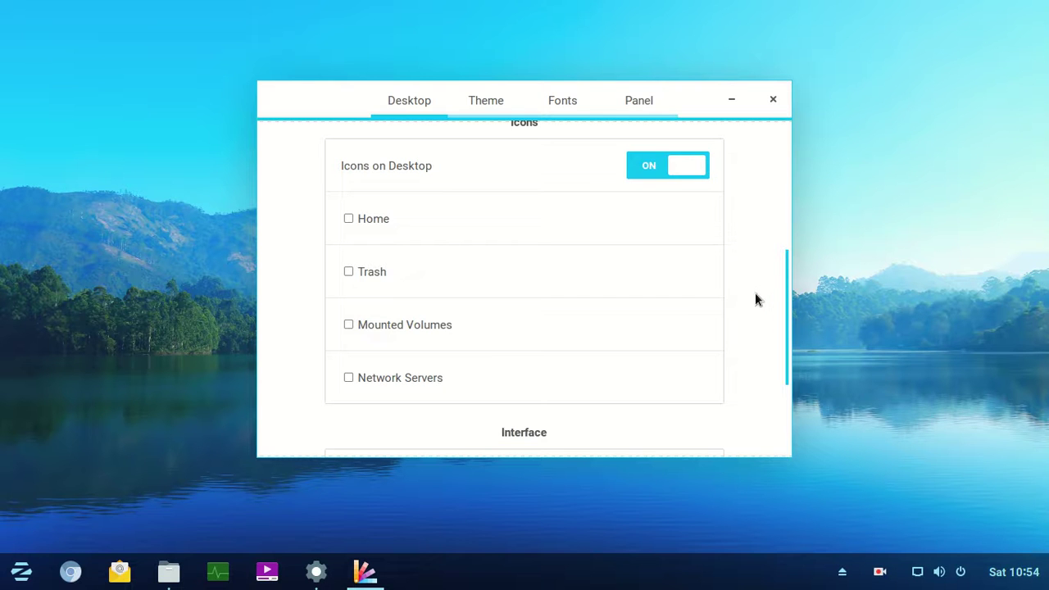
# Look through the remaining desktop options and apply the dark Zorin theme with the red accent
pyautogui.scroll(-3, 755, 293)
pyautogui.scroll(5, 754, 293)
pyautogui.scroll(3, 755, 295)
pyautogui.click(487, 100)
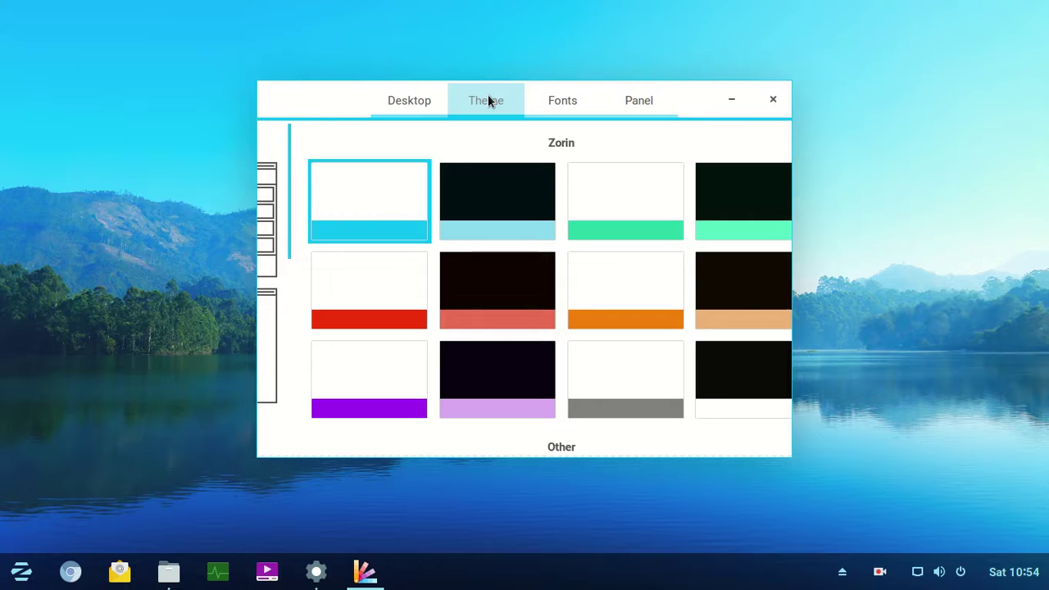
pyautogui.click(466, 296)
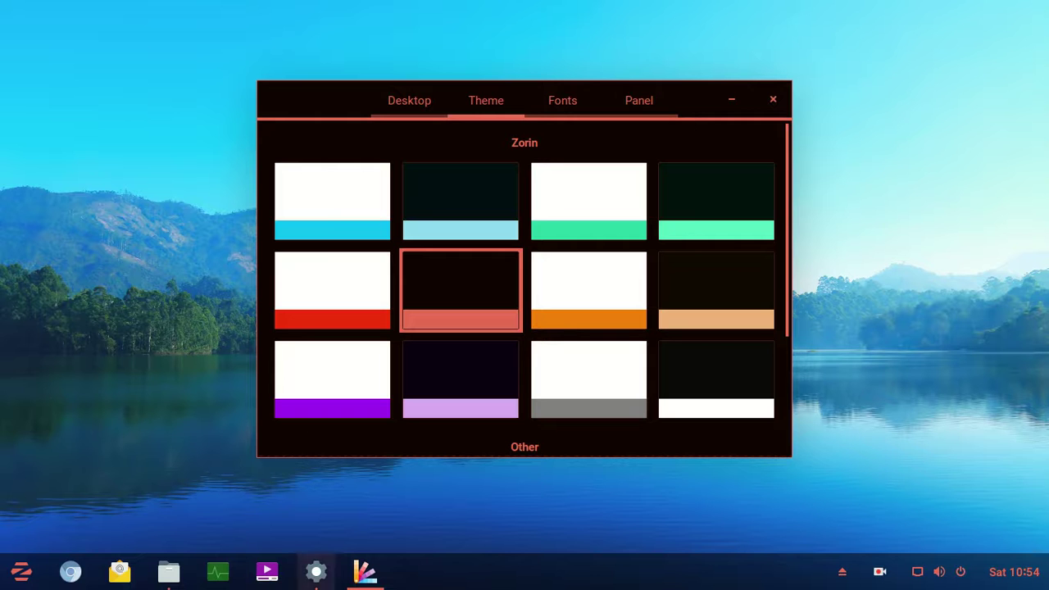
# Open System Monitor, place its window beside Zorin Appearance, and view the resource graphs in the dark red theme
pyautogui.click(226, 577)
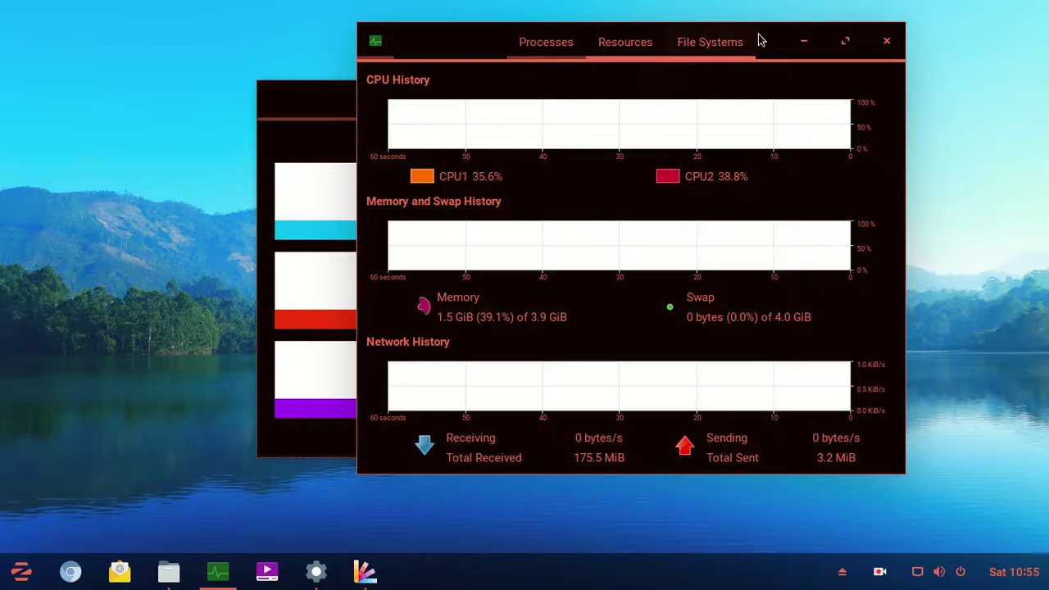
pyautogui.moveTo(759, 40); pyautogui.dragTo(460, 47)
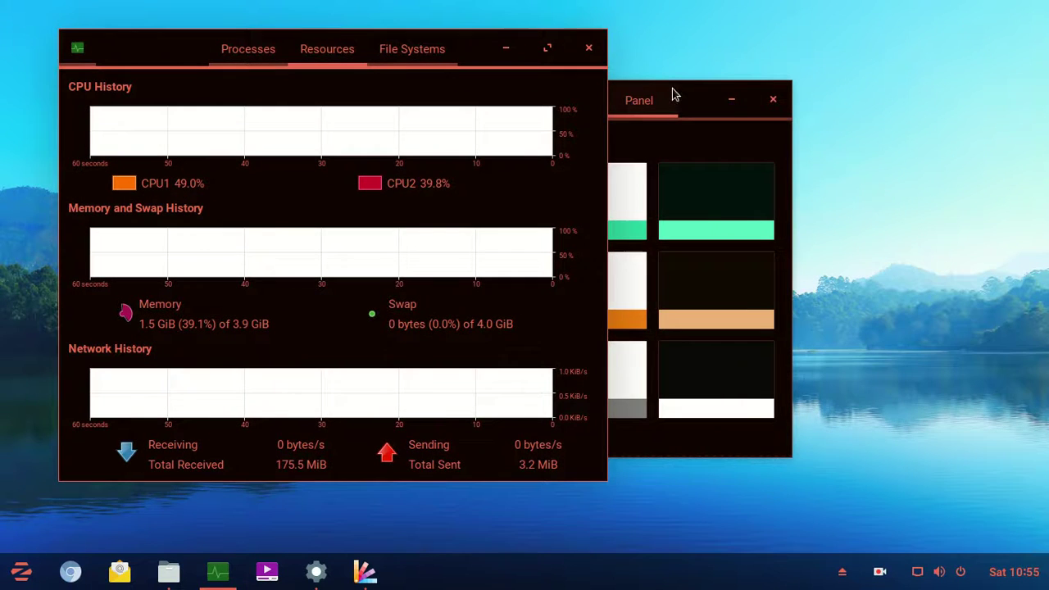
pyautogui.moveTo(672, 99); pyautogui.dragTo(863, 93)
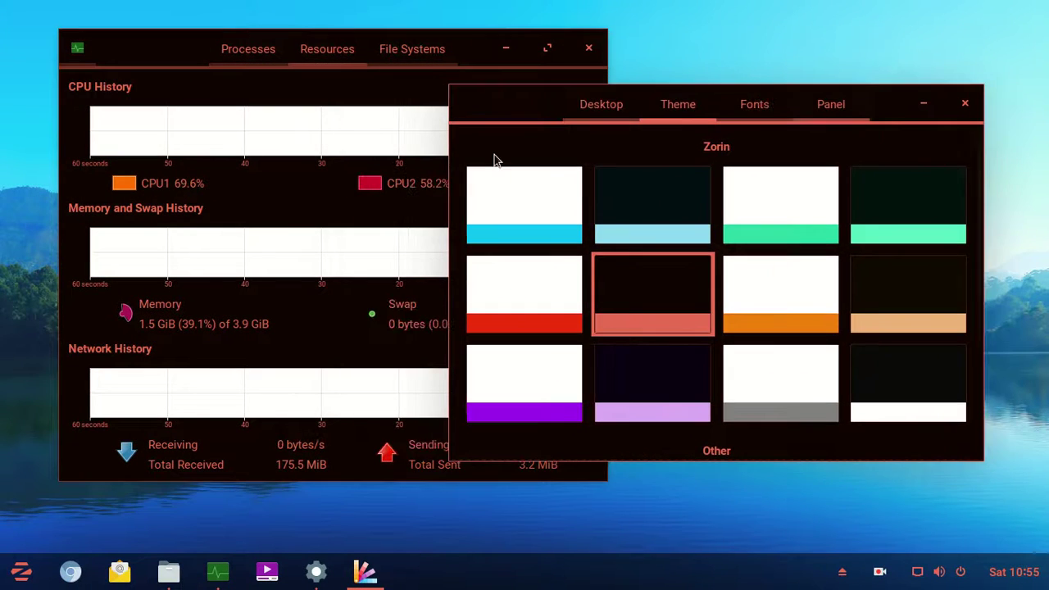
pyautogui.click(270, 200)
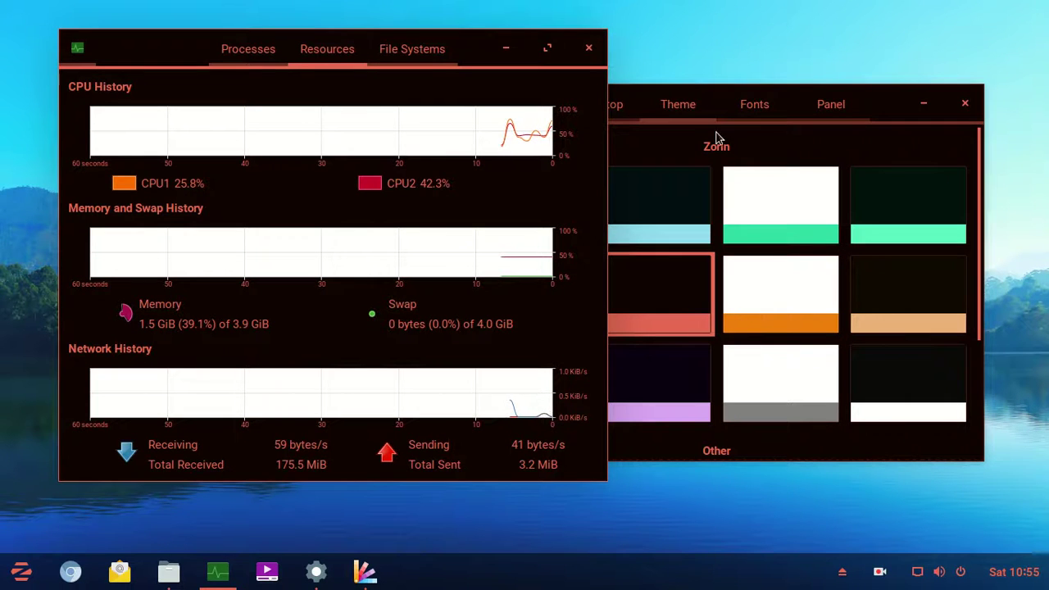
# Try the light and dark purple Zorin themes, and set the desktop back to the dark red theme
pyautogui.click(661, 290)
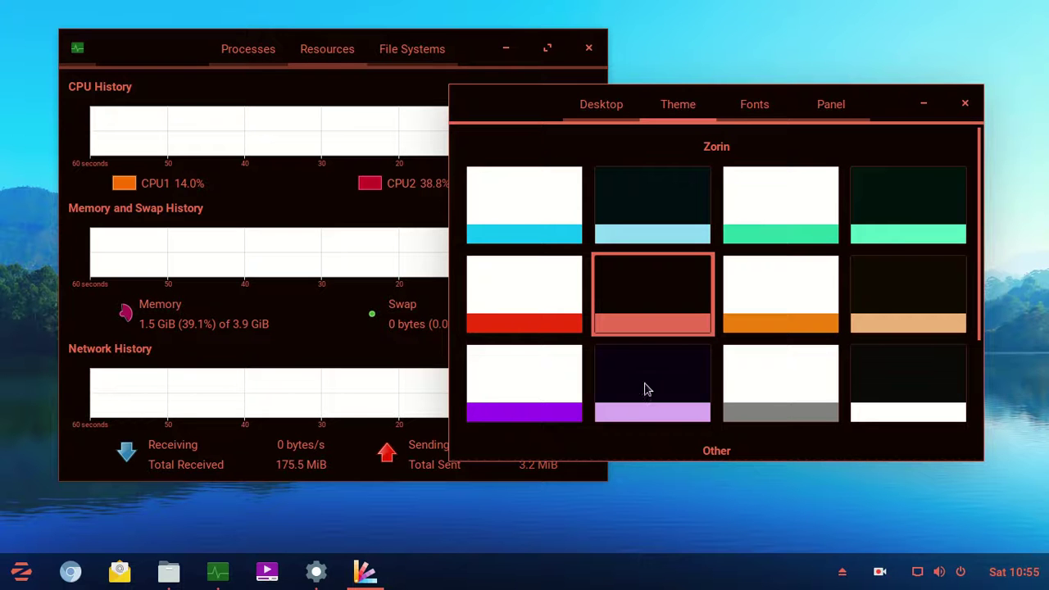
pyautogui.click(527, 385)
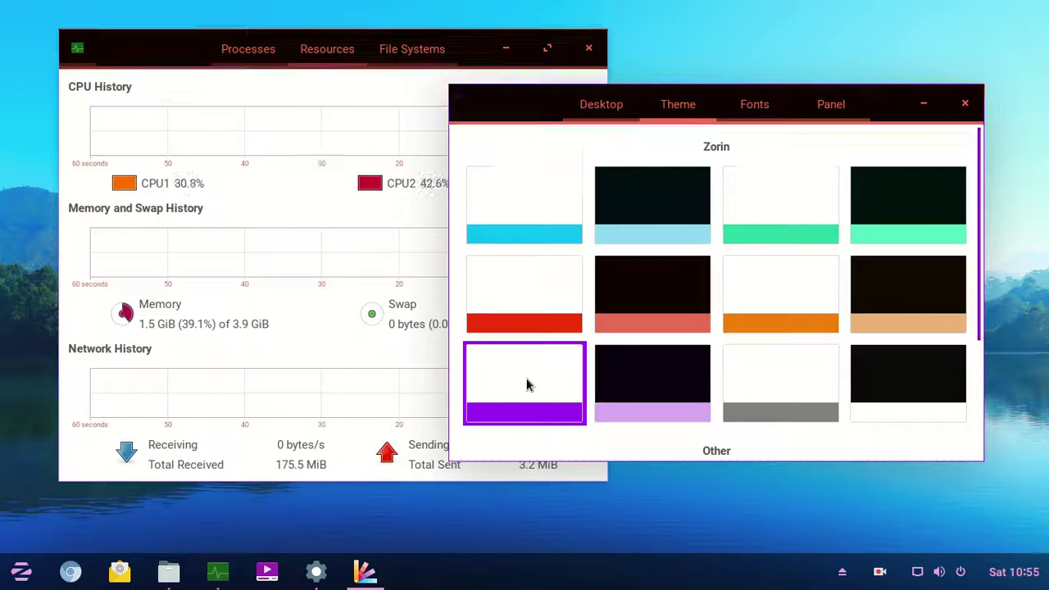
pyautogui.click(672, 375)
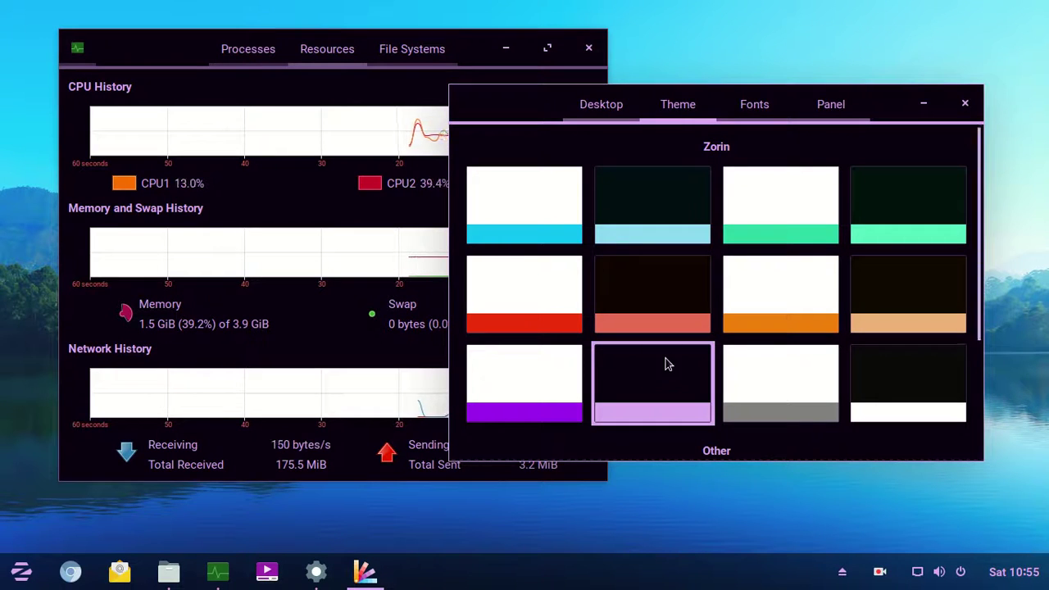
pyautogui.scroll(-1, 667, 363)
pyautogui.scroll(1, 667, 363)
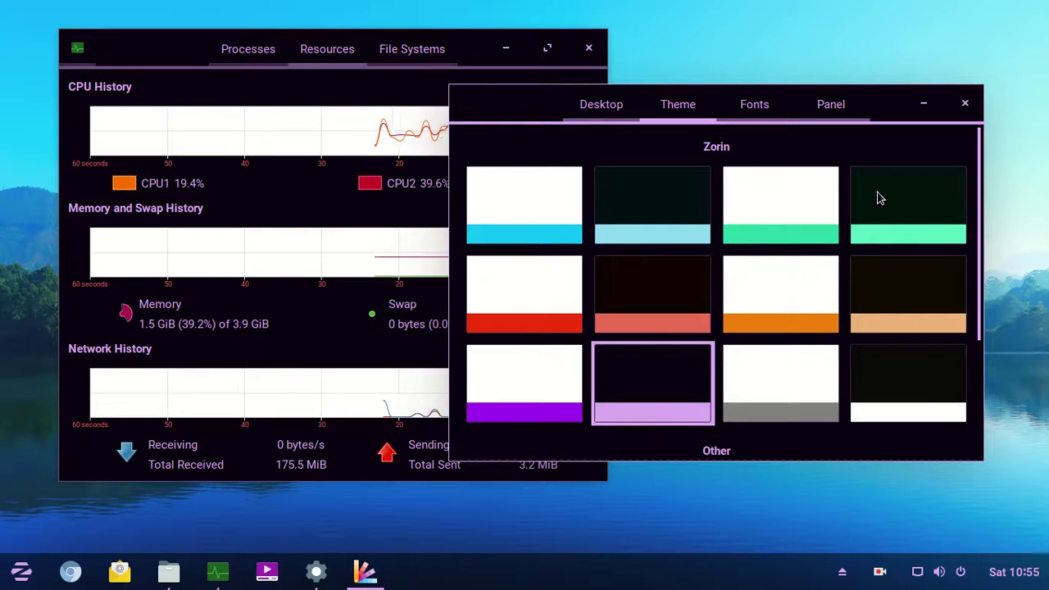
pyautogui.click(654, 294)
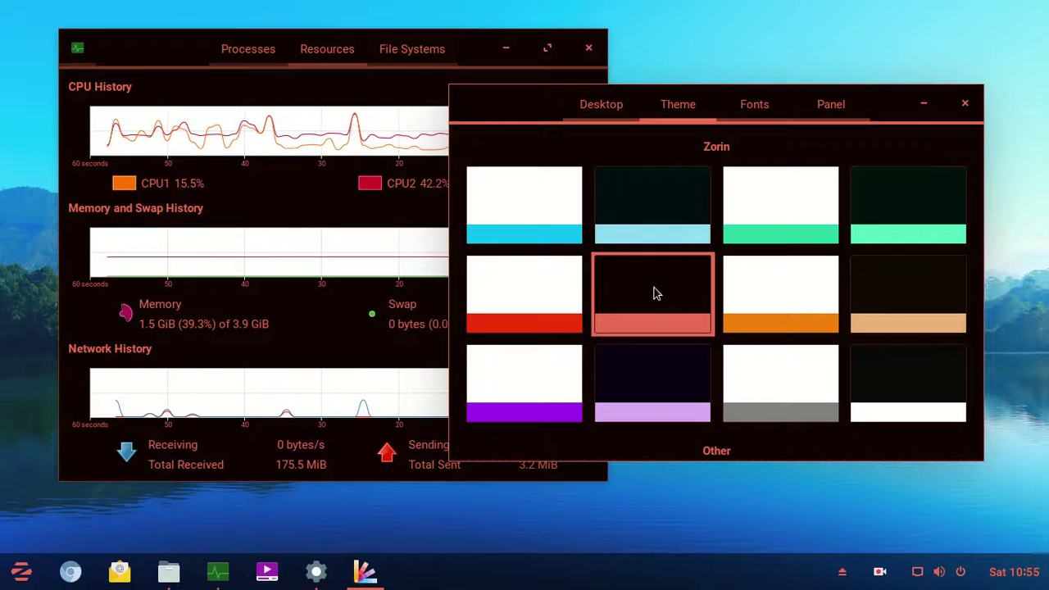
# Close Zorin Appearance and System Monitor, and bring up the file manager window to view it in the dark red theme
pyautogui.moveTo(861, 92); pyautogui.dragTo(821, 89)
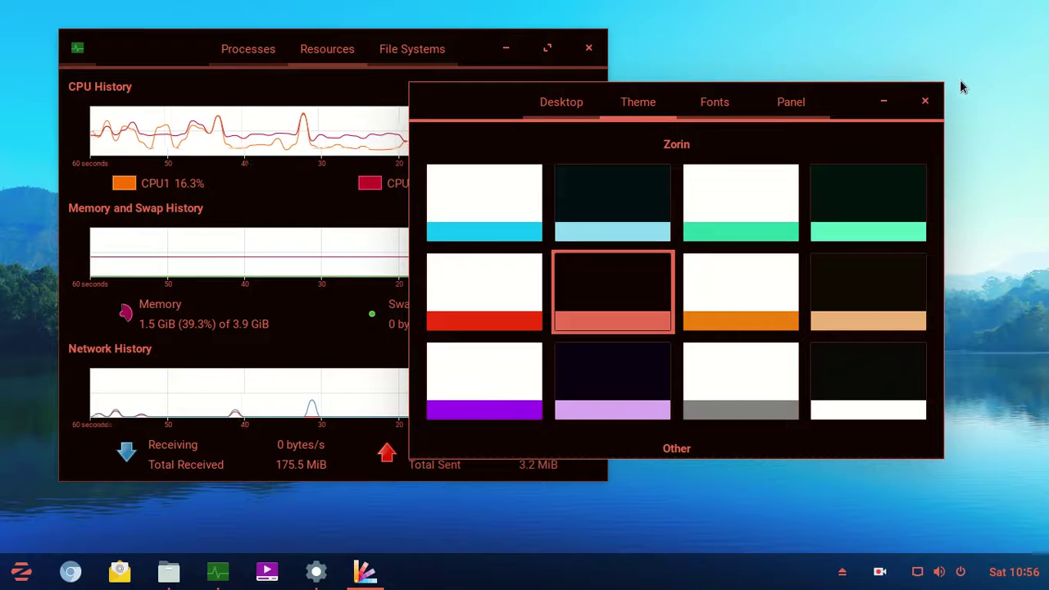
pyautogui.click(926, 104)
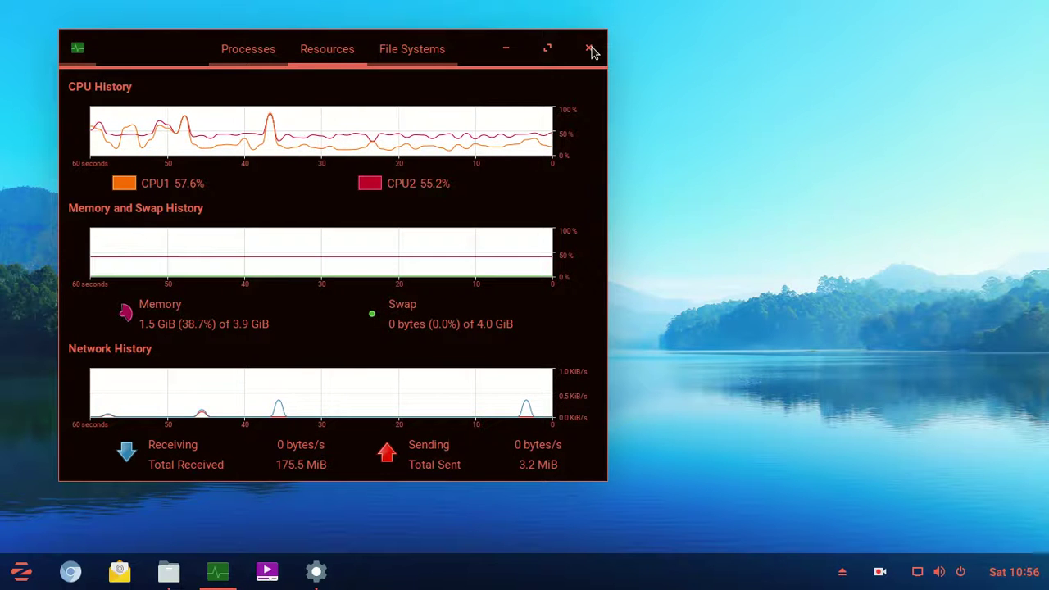
pyautogui.click(590, 49)
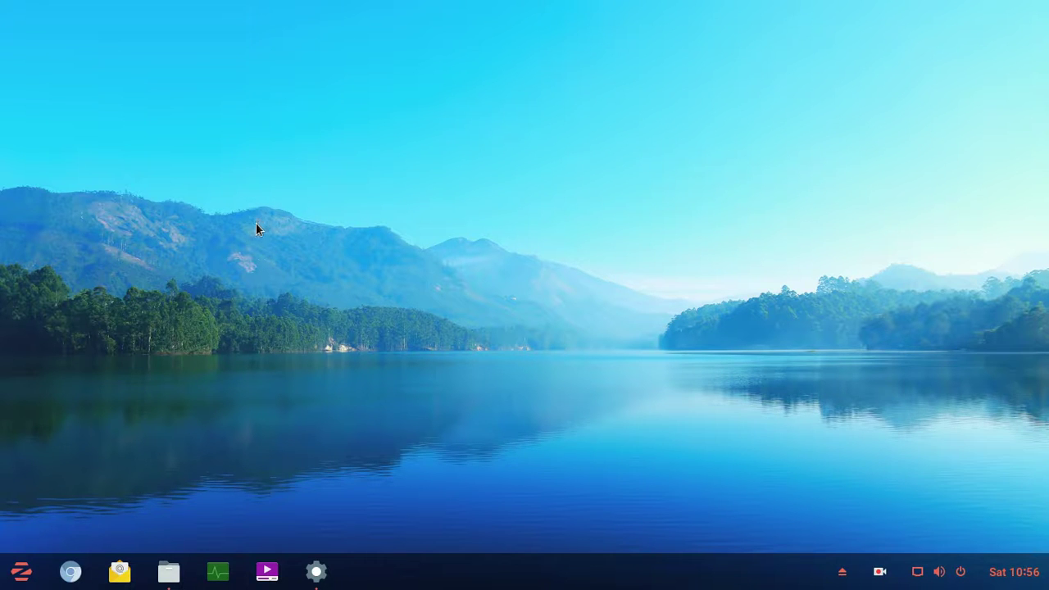
pyautogui.click(168, 573)
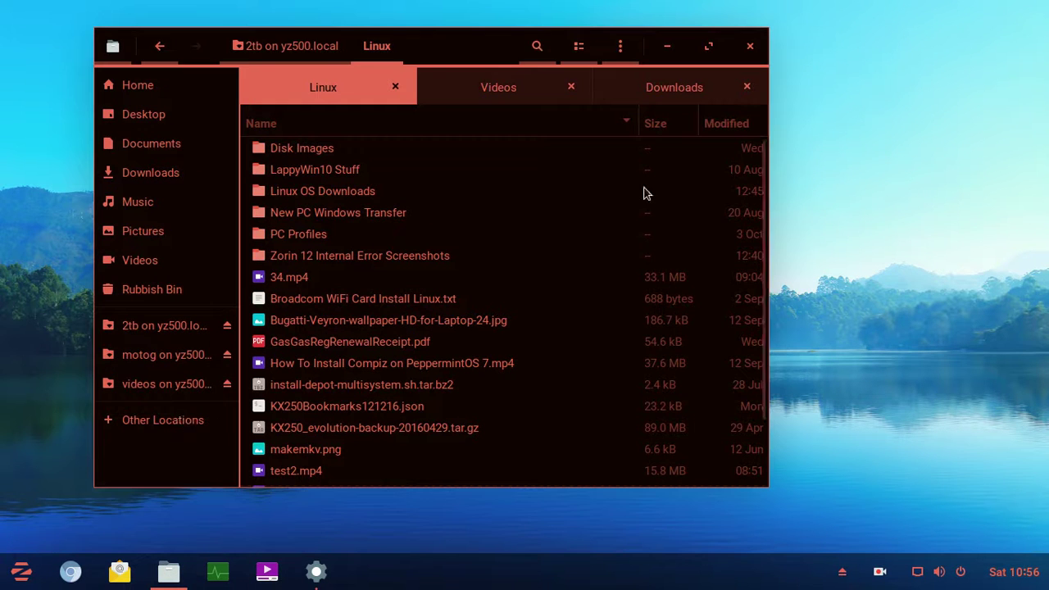